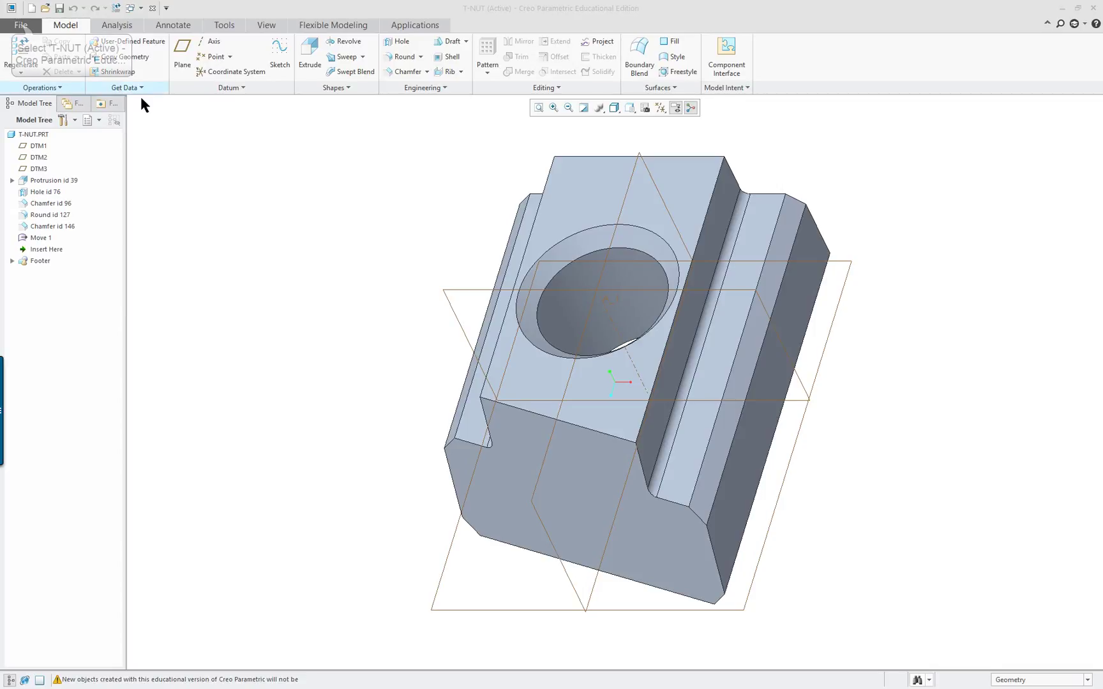
Open the Creo Parametric Options dialog from the File menu
click(21, 27)
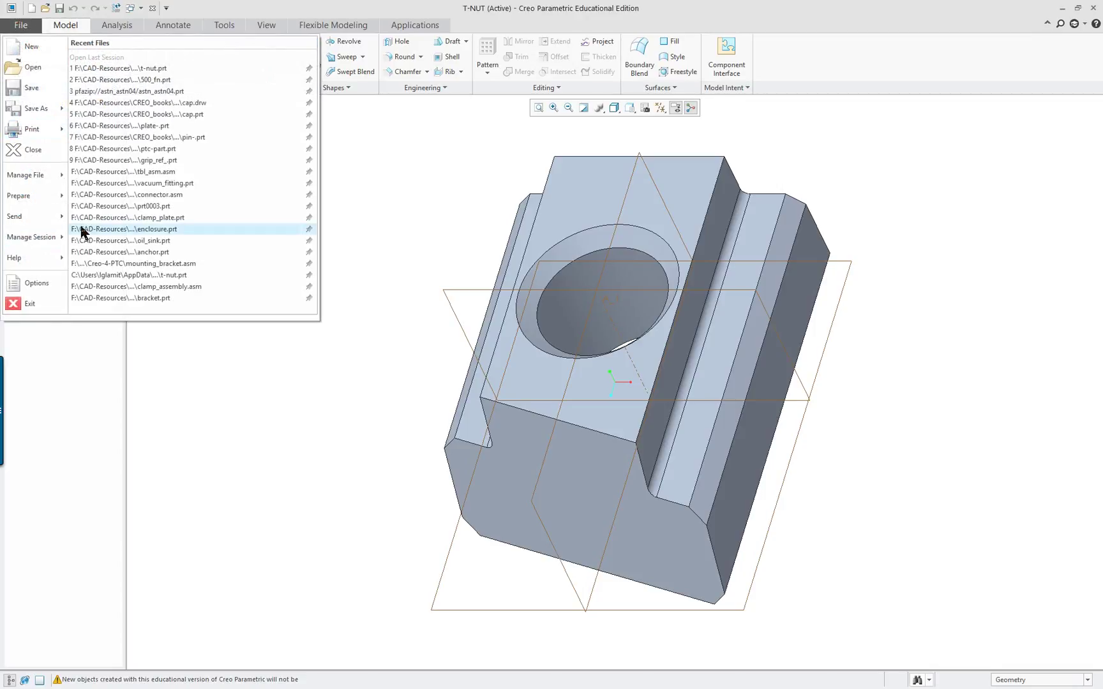
click(33, 291)
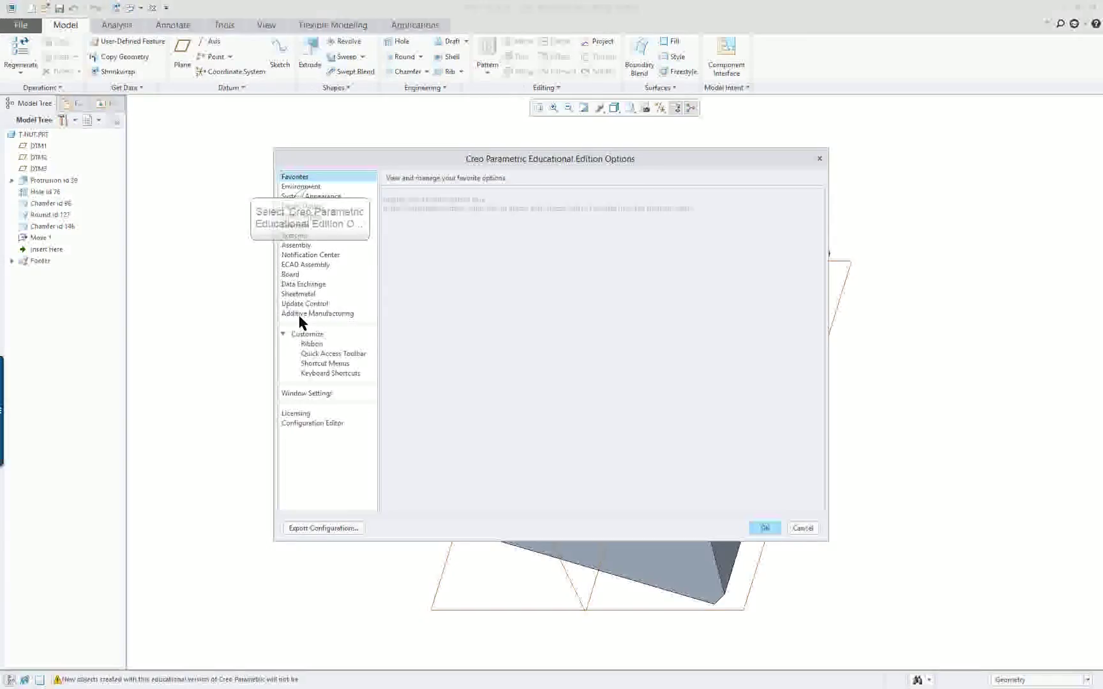
Open Mapkeys Settings under Environment and move the Mapkeys dialog into view
click(310, 188)
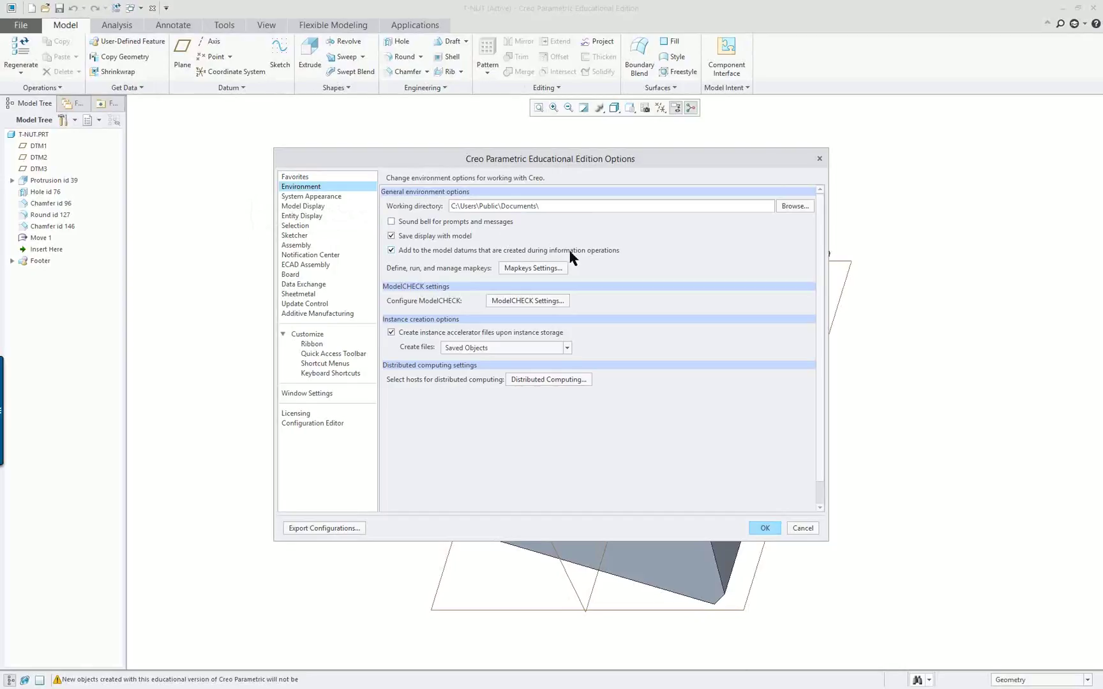
click(534, 269)
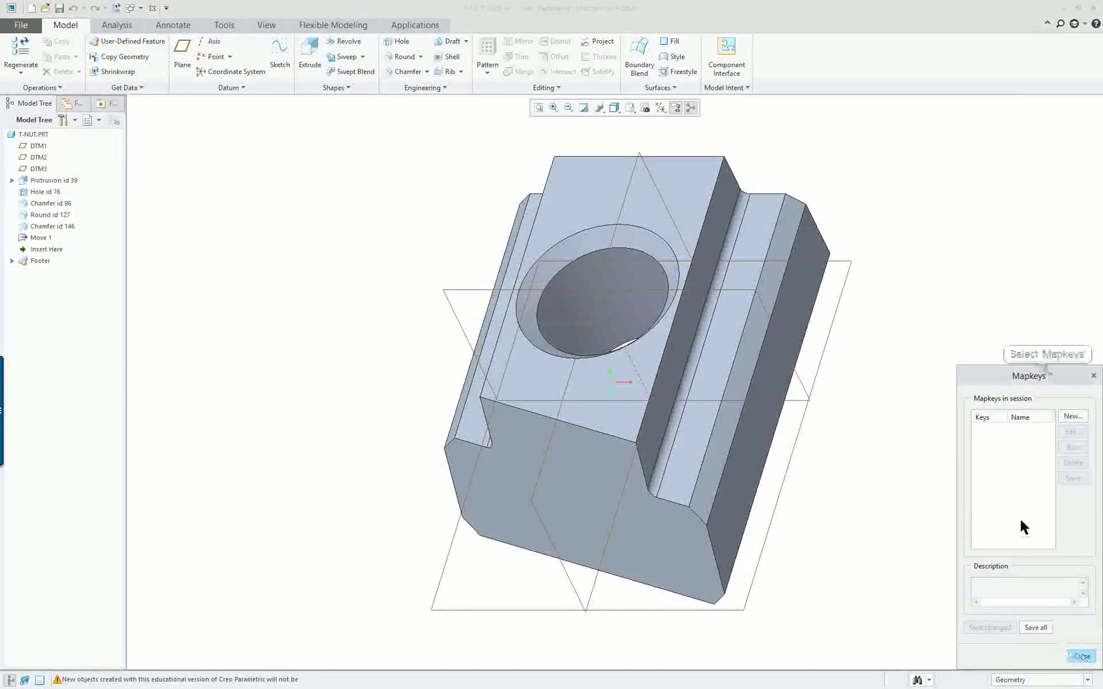
drag(1052, 381, 983, 307)
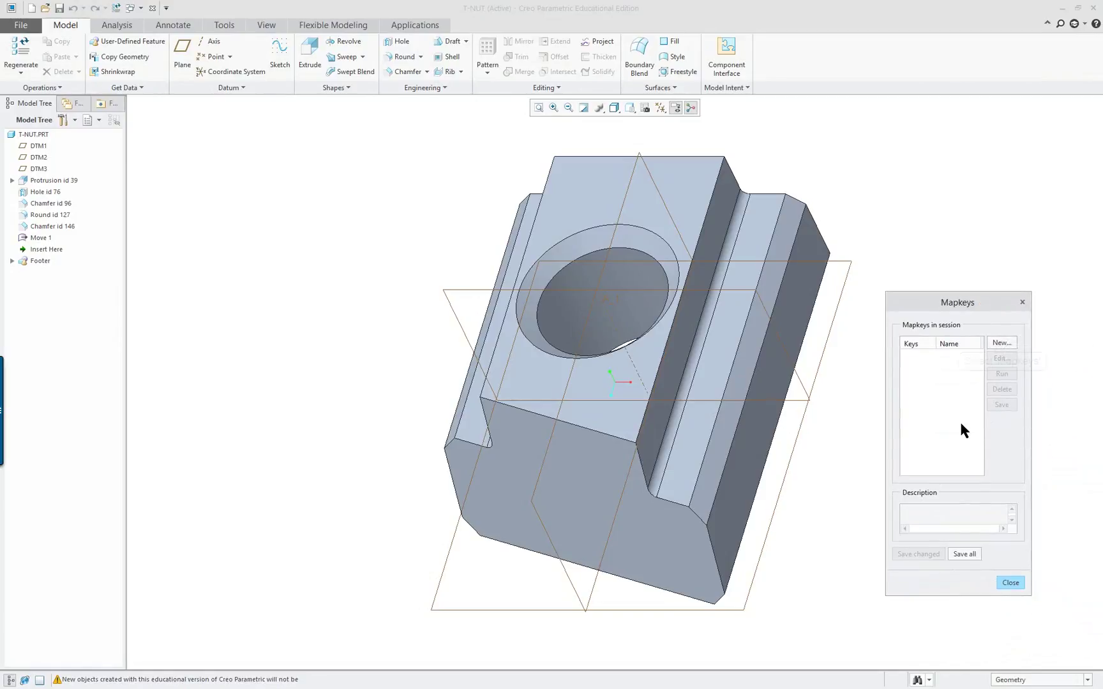
Define a new mapkey with shortcut $F7, name 'dis' and description 'display101'
click(1002, 343)
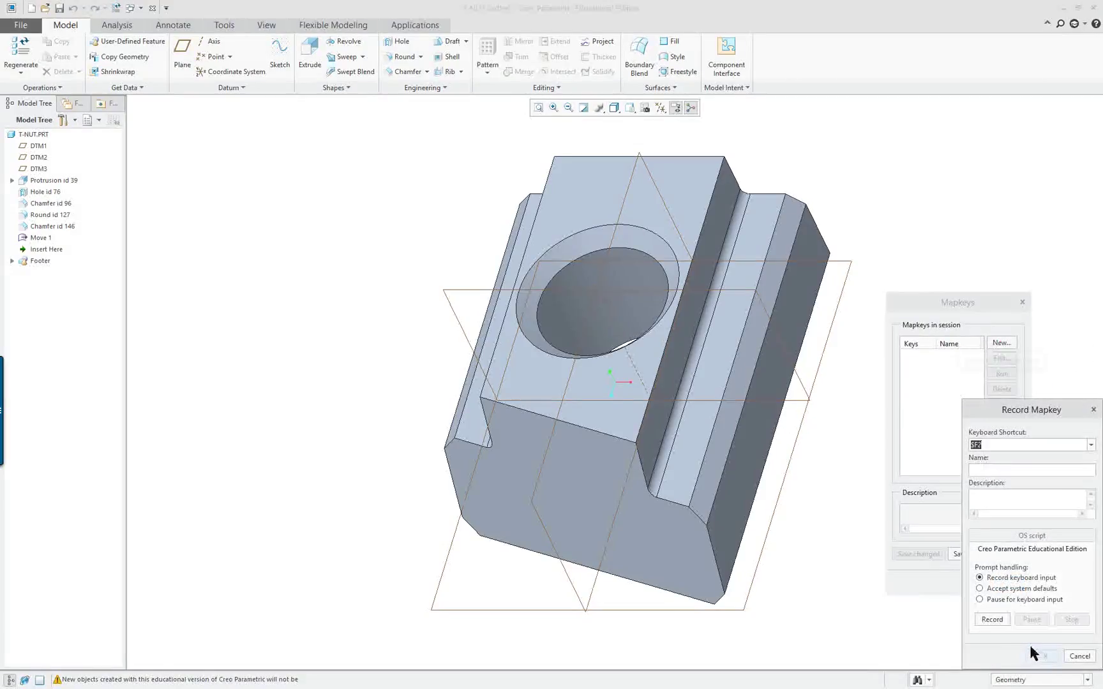
click(985, 443)
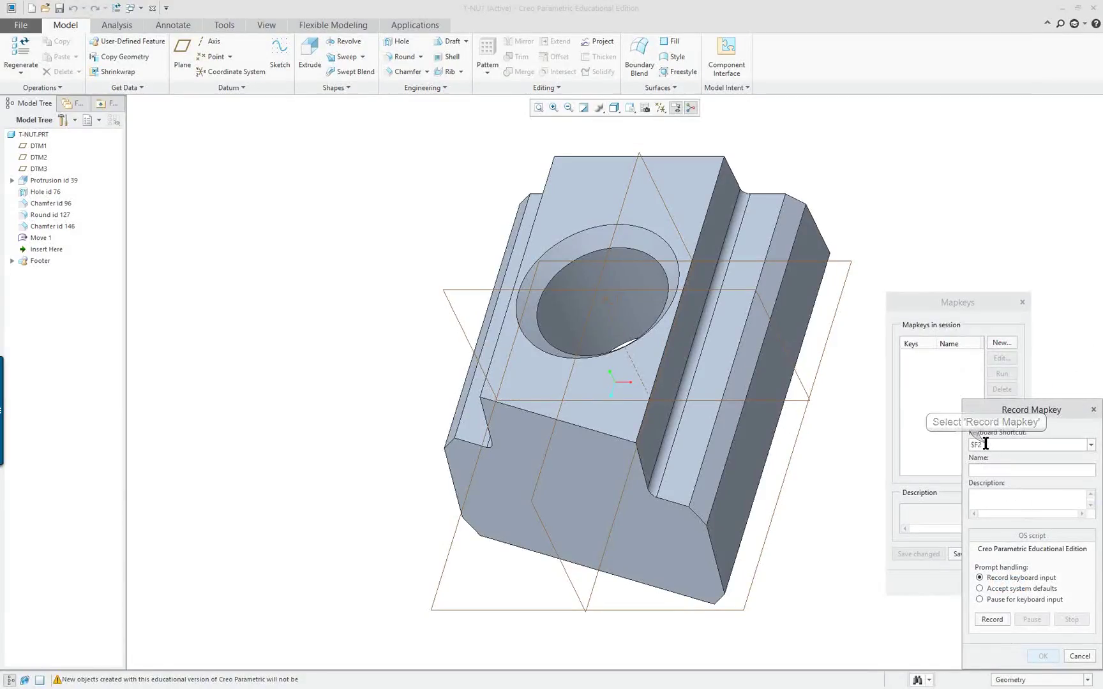
click(987, 467)
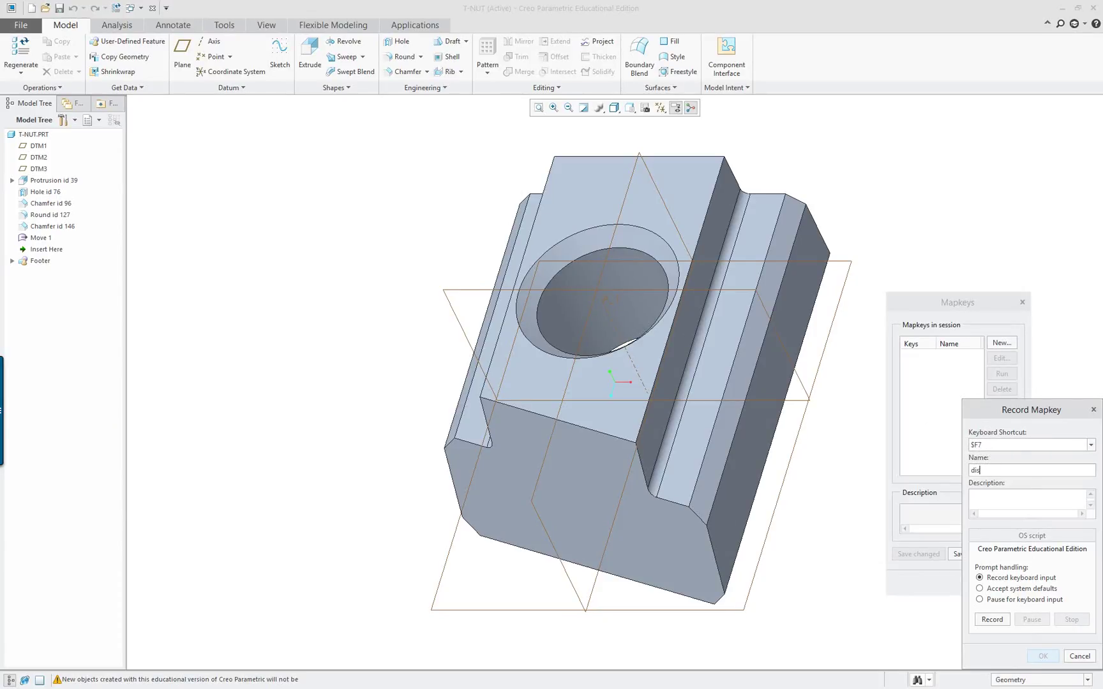
click(997, 507)
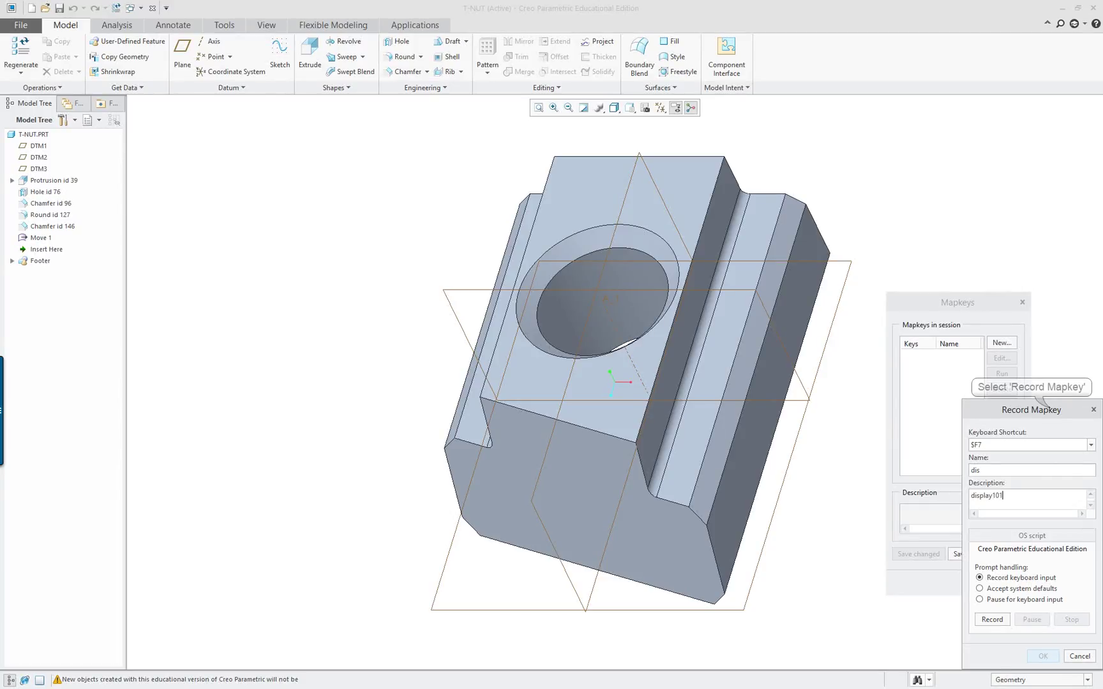
drag(1053, 413, 808, 290)
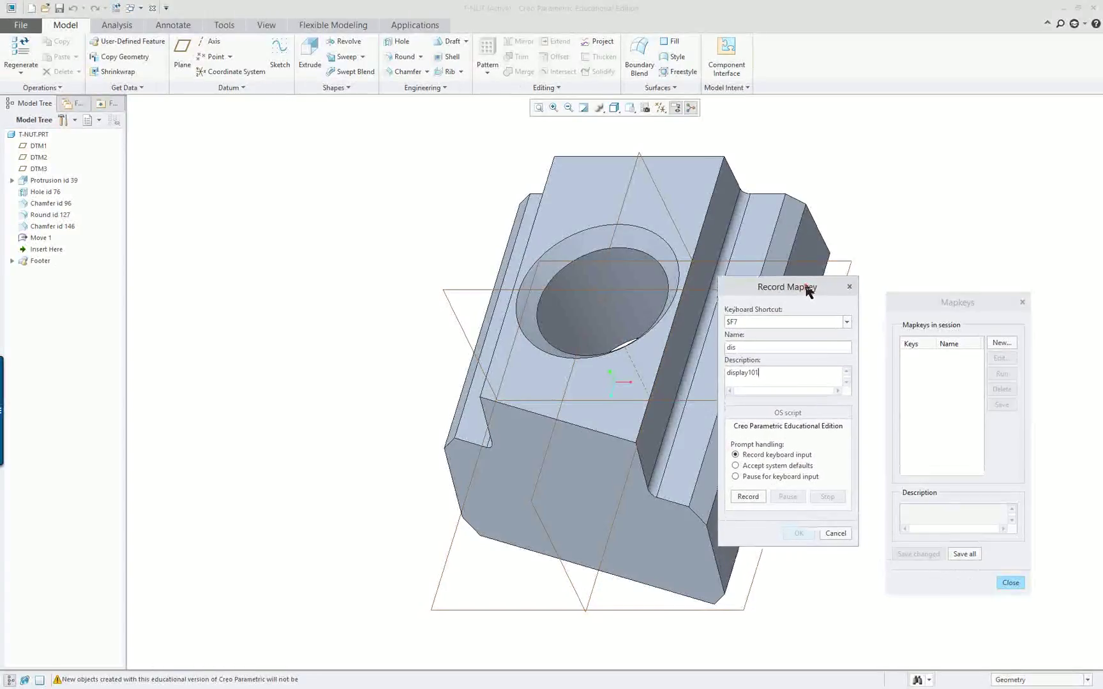
Start recording, then turn off datum plane and annotation display on the T-NUT
click(750, 498)
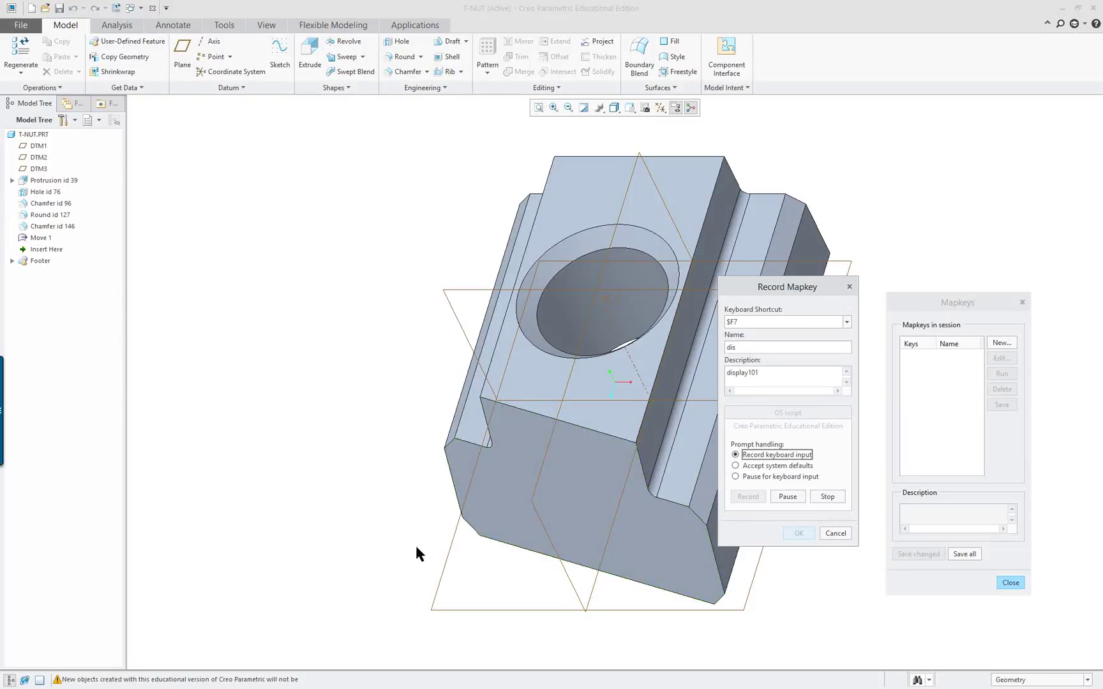
mouse_move(390, 515)
middle_down()
mouse_move(382, 441)
mouse_move(307, 453)
mouse_move(270, 477)
middle_up()
click(588, 357)
drag(801, 292, 998, 321)
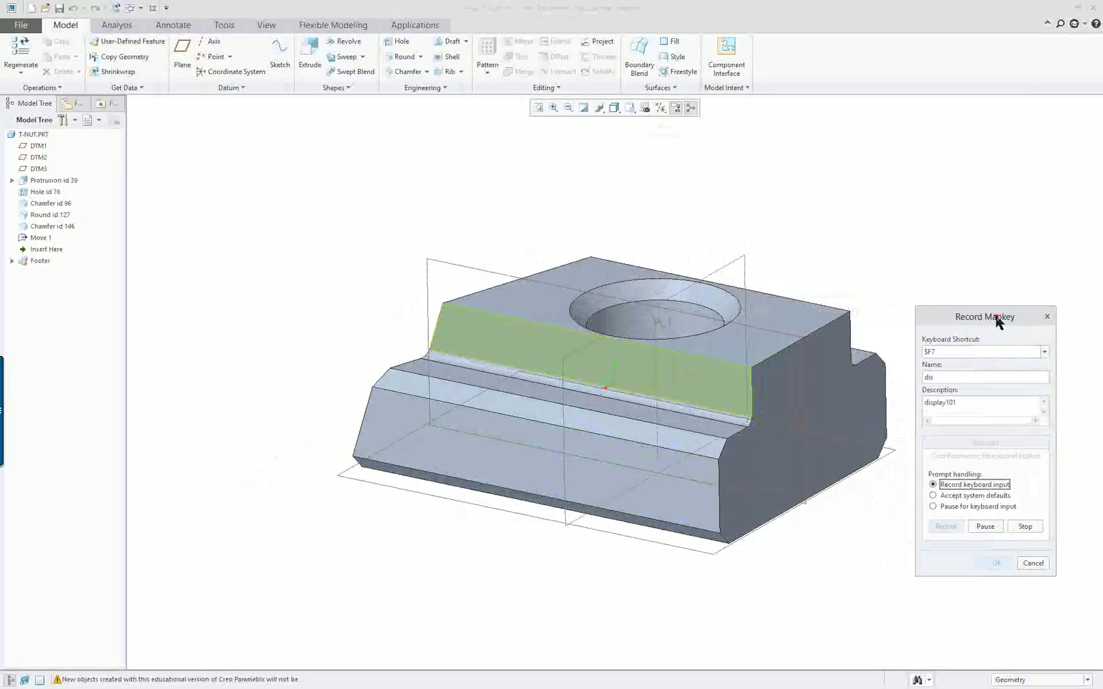
click(660, 107)
click(660, 122)
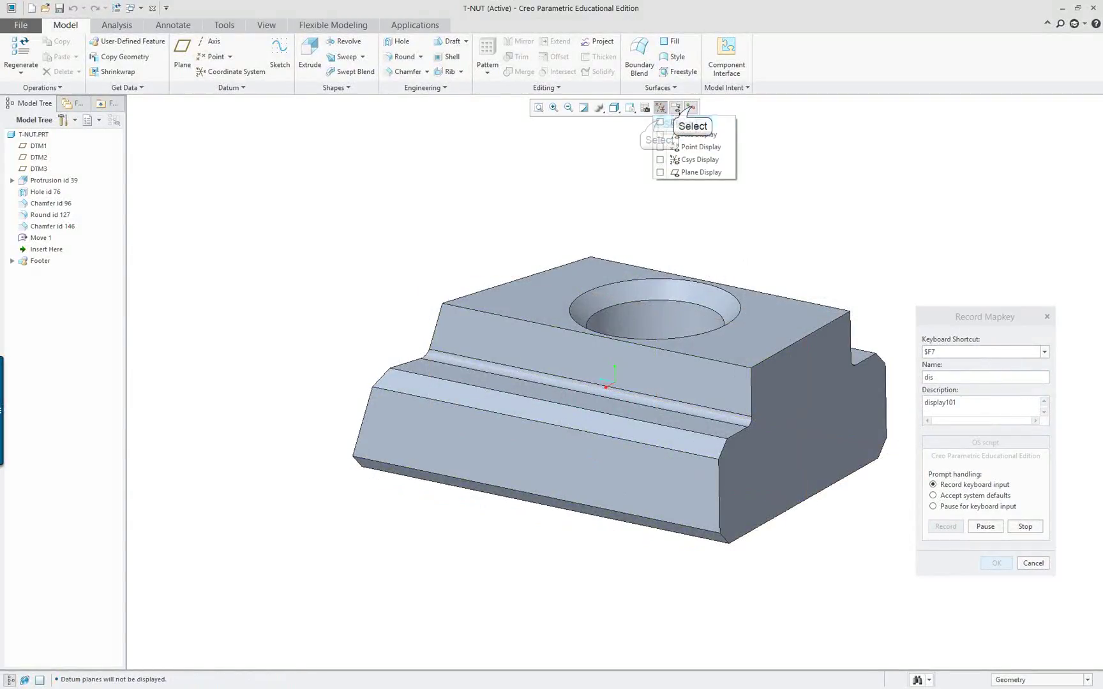
click(680, 109)
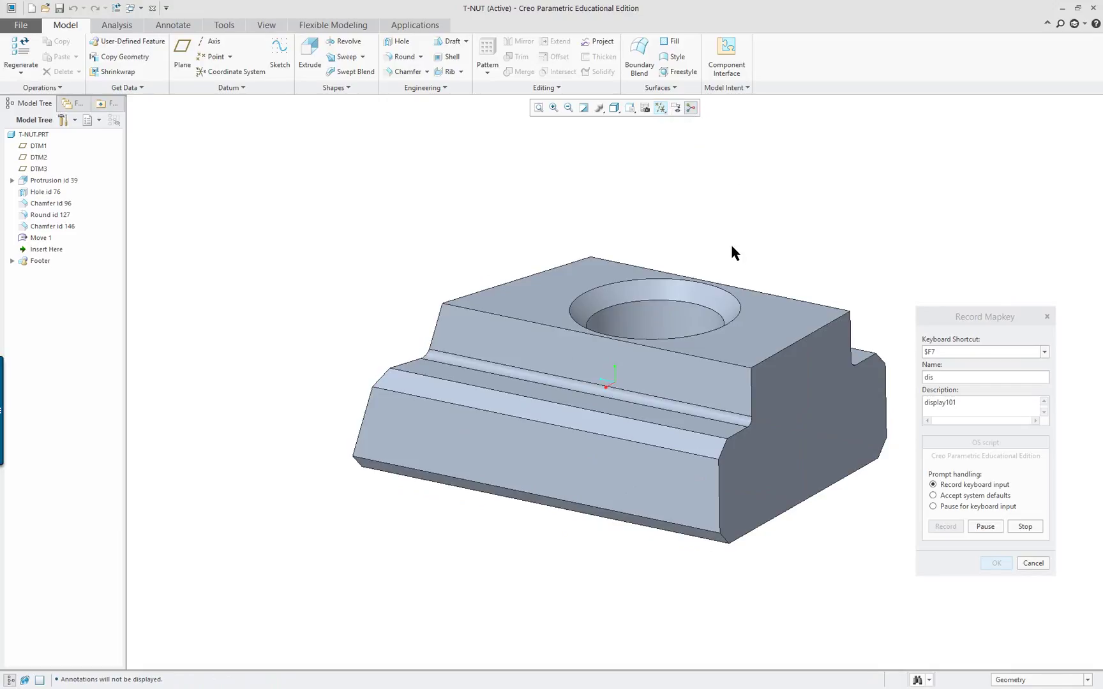
middle_drag(596, 121, 431, 241)
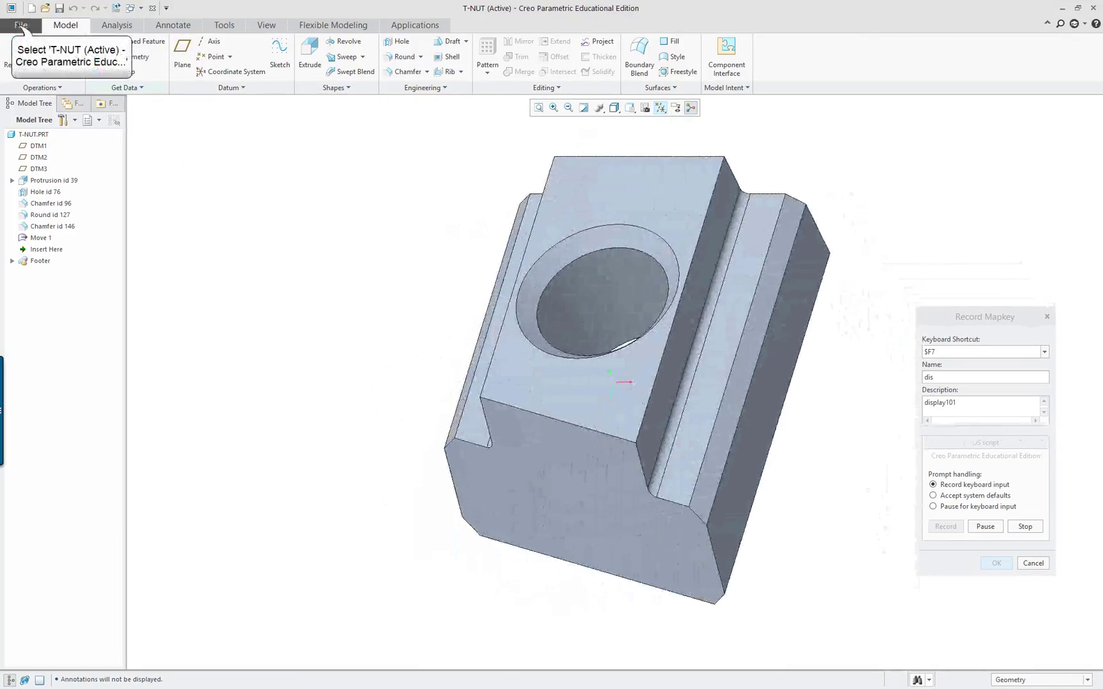
In Options' Model Display page, set the default model orientation to Isometric
click(18, 28)
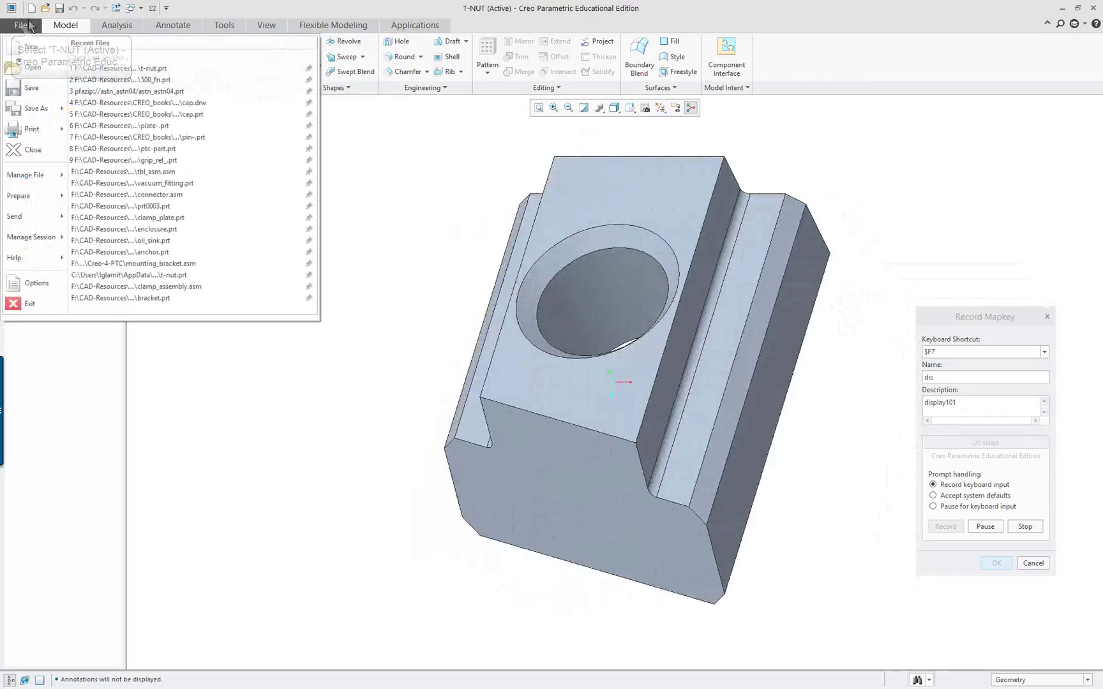
click(36, 284)
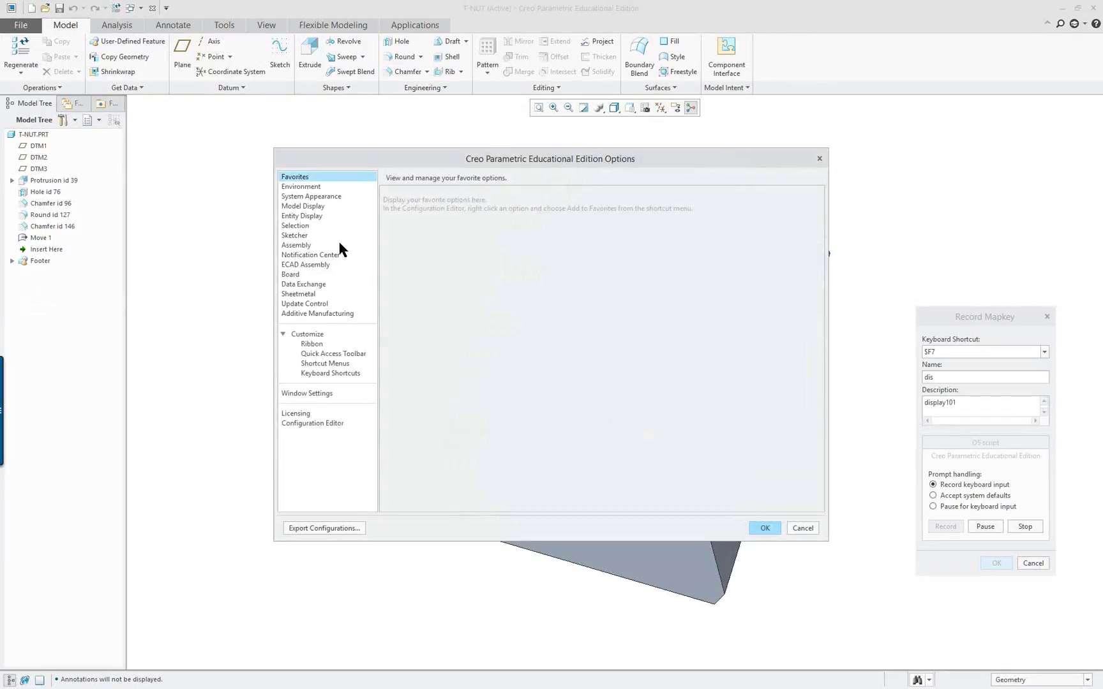
click(312, 188)
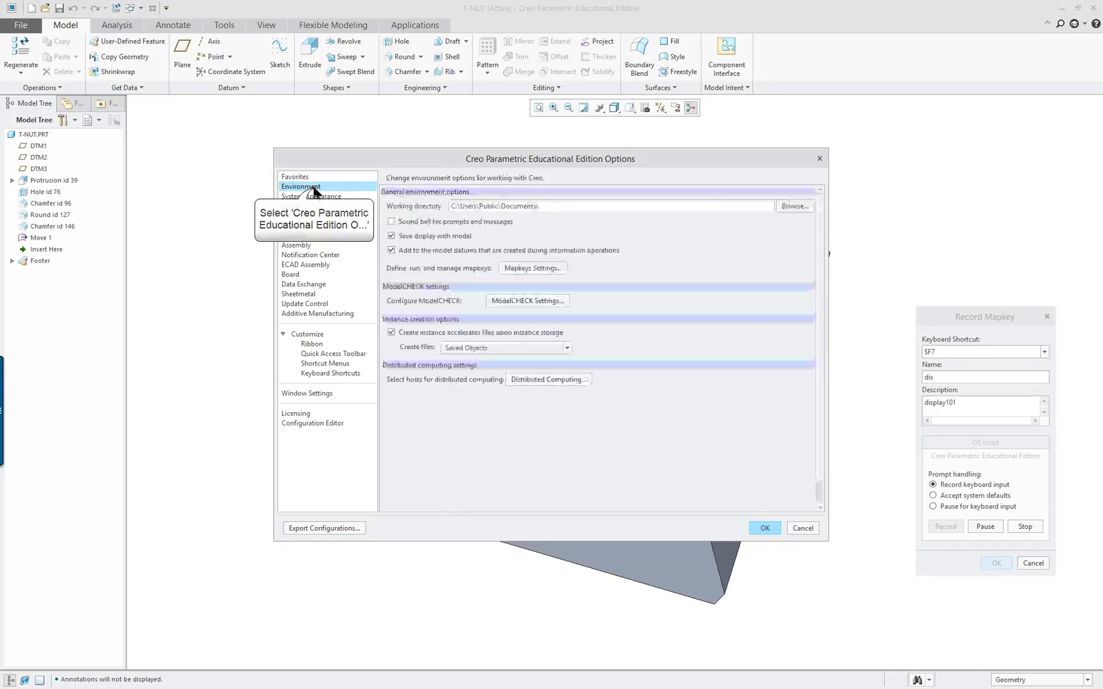
click(319, 197)
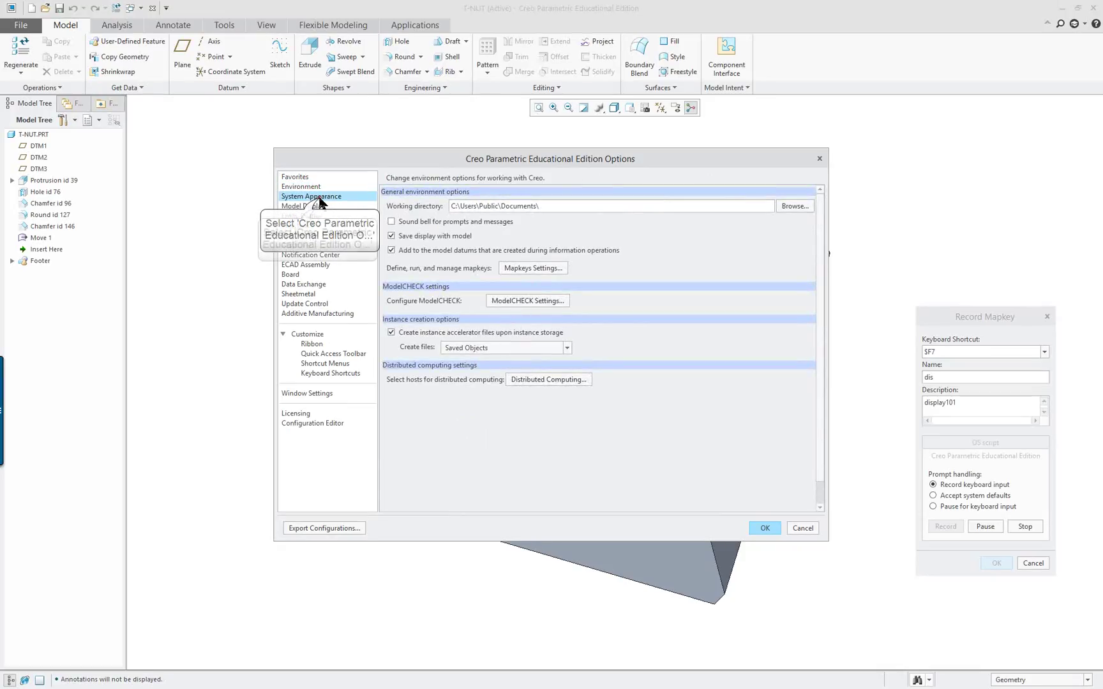
click(316, 207)
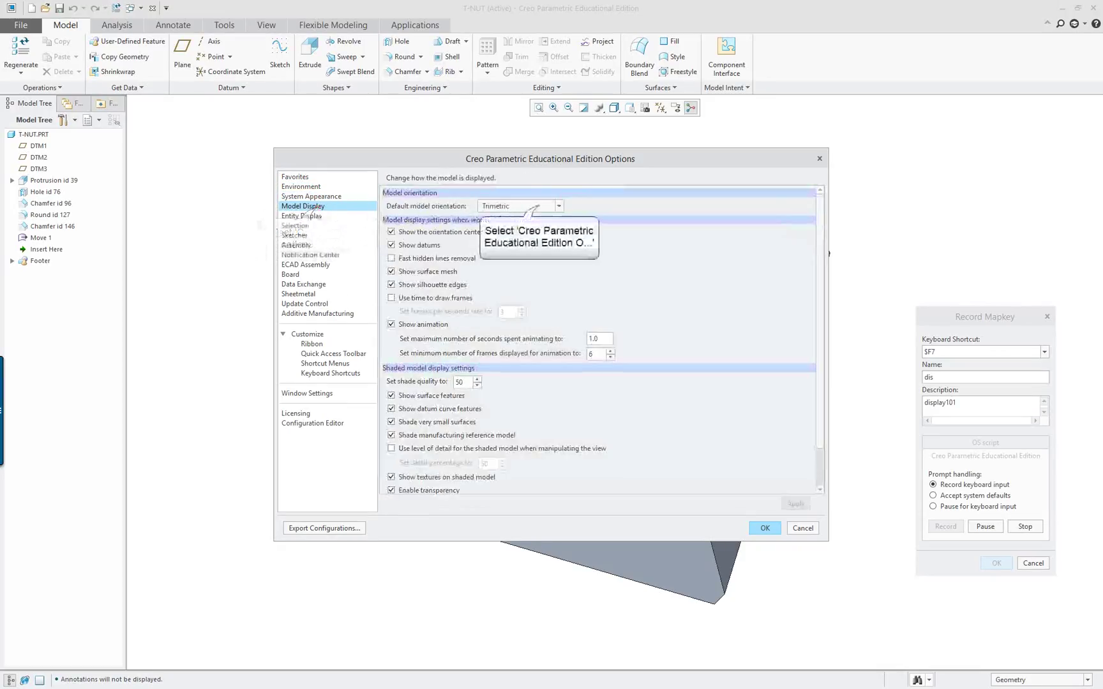
click(536, 206)
click(510, 219)
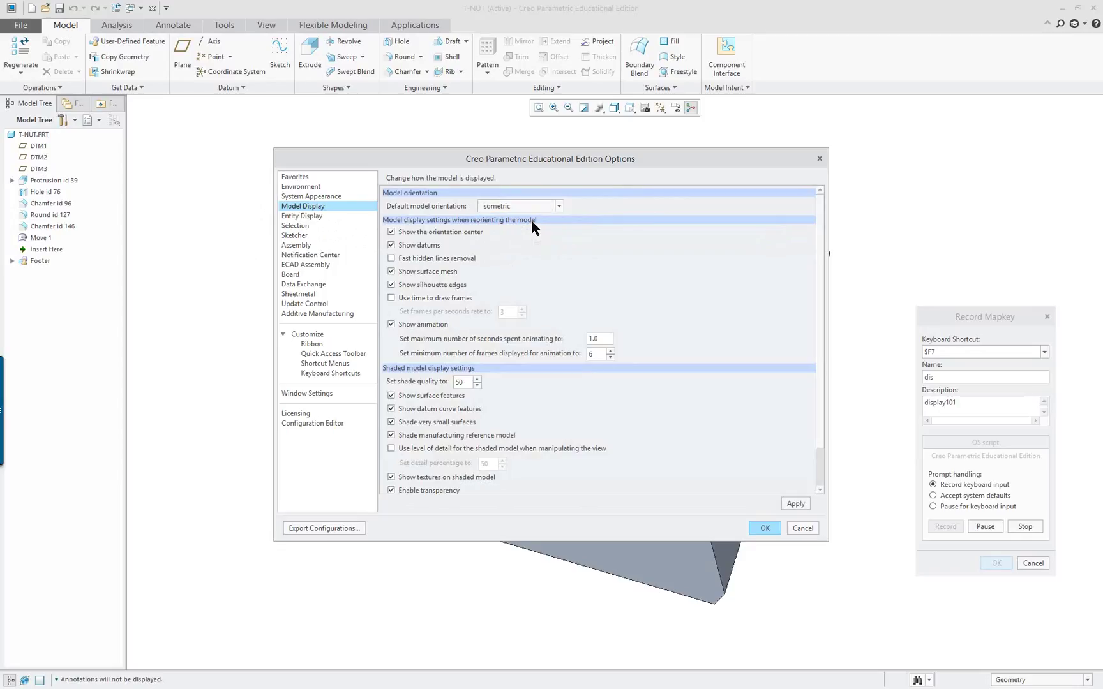
Lower shade quality to 40, toggle shading of very small surfaces, then go to Entity Display
double_click(477, 385)
click(477, 386)
double_click(476, 385)
double_click(477, 385)
double_click(477, 385)
click(477, 385)
click(392, 422)
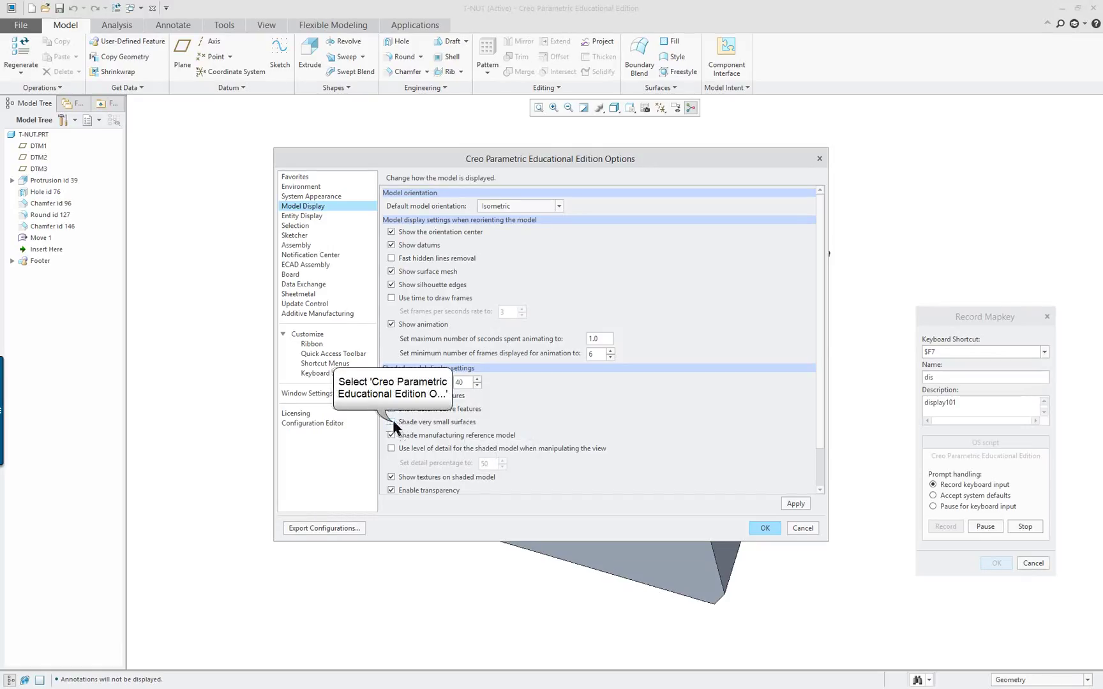
click(308, 217)
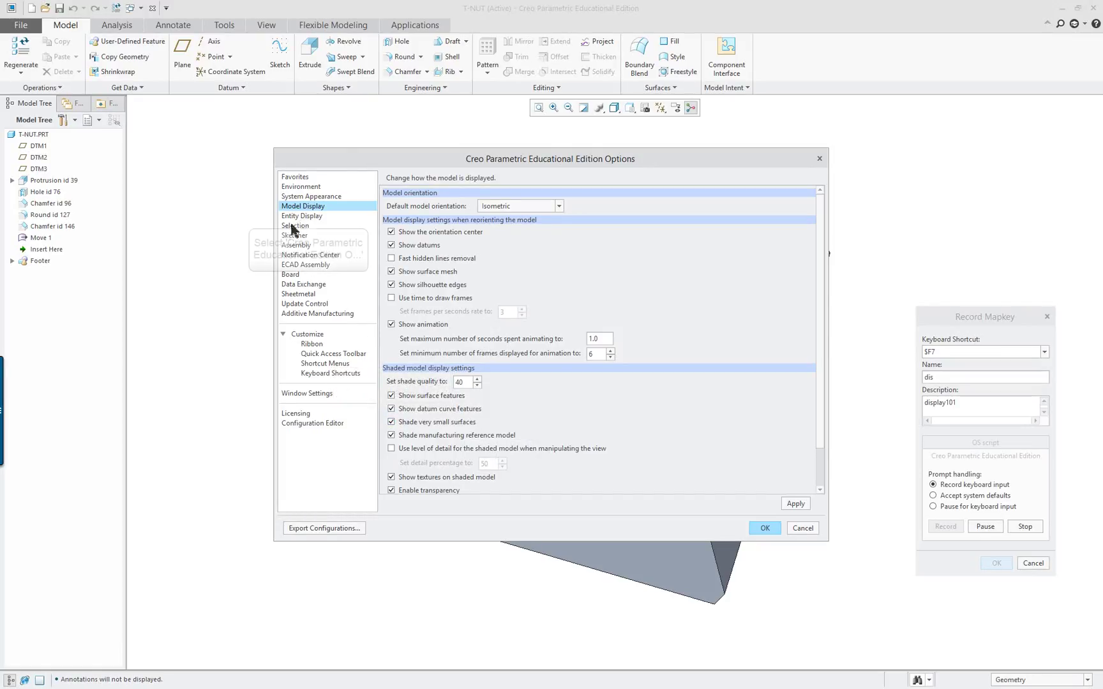
click(546, 208)
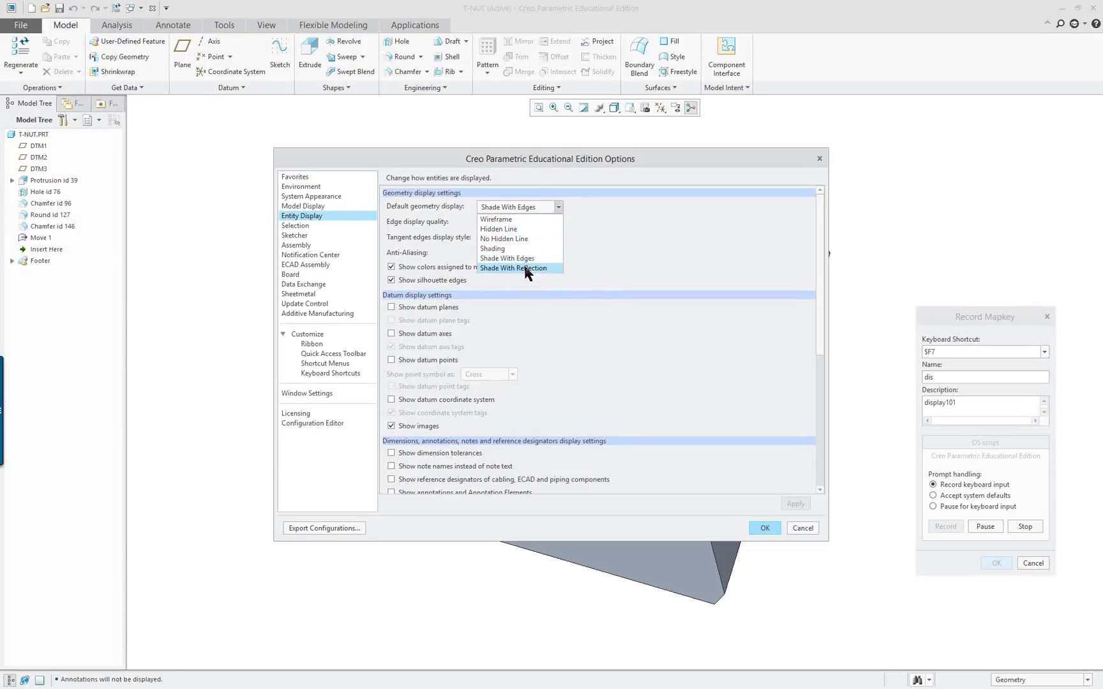
Set default geometry display to Shade With Reflection, show datum planes, points and coordinate systems, and apply
click(527, 269)
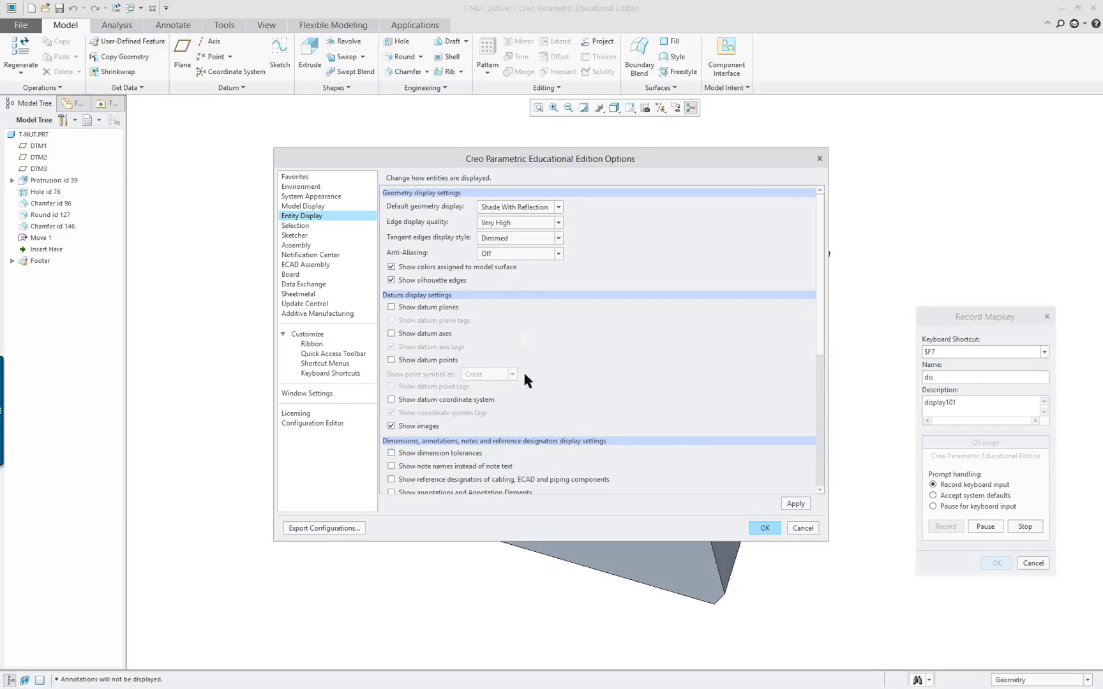
click(411, 307)
click(391, 361)
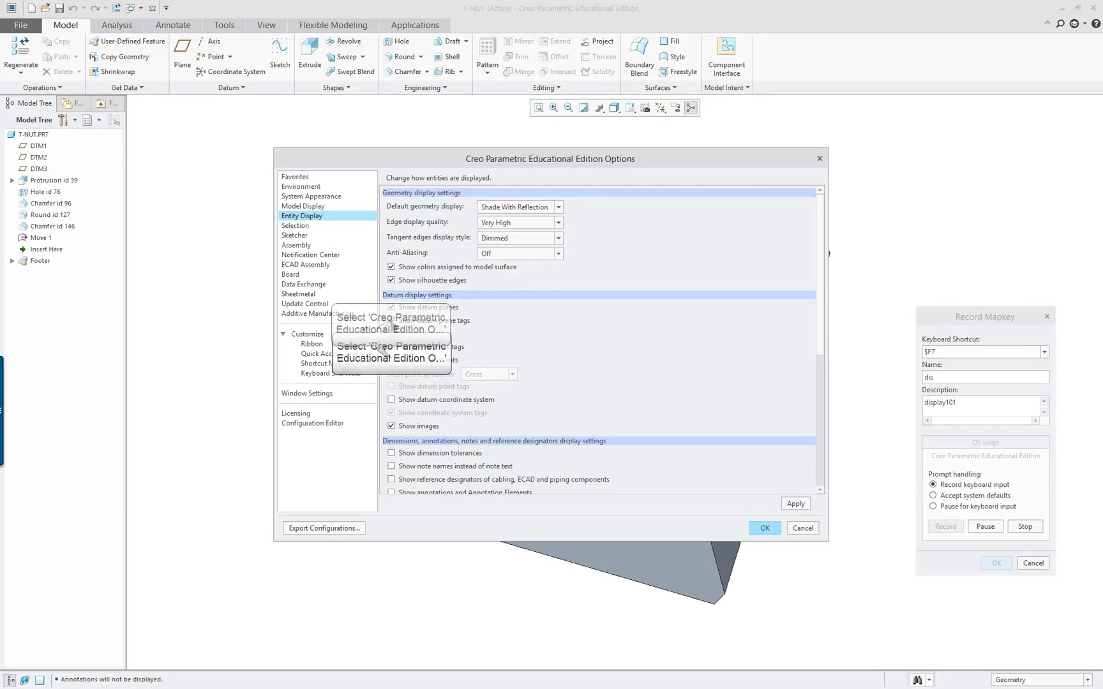
click(391, 399)
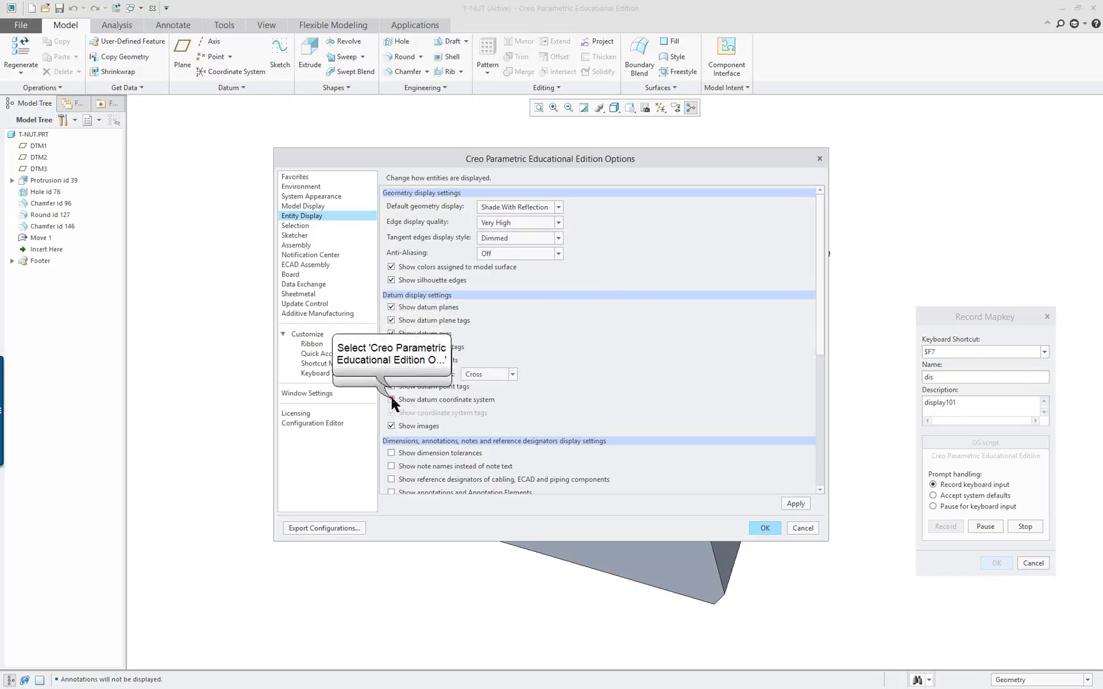
click(763, 527)
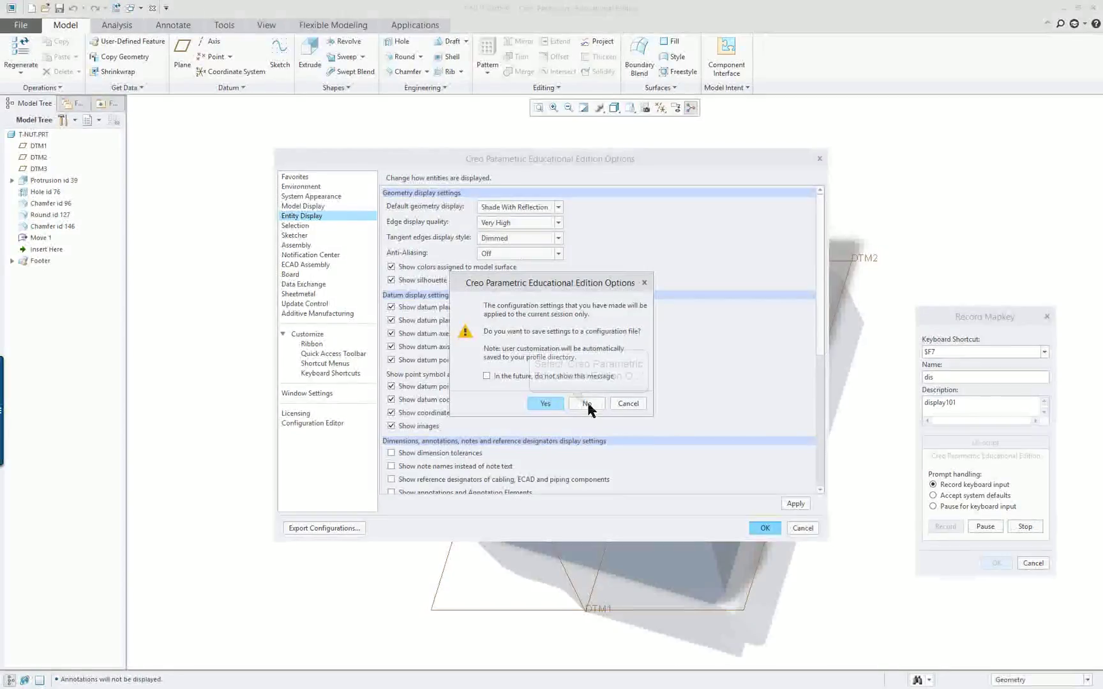
Decline saving the settings so they apply to this session only, then go to the View tab
click(586, 404)
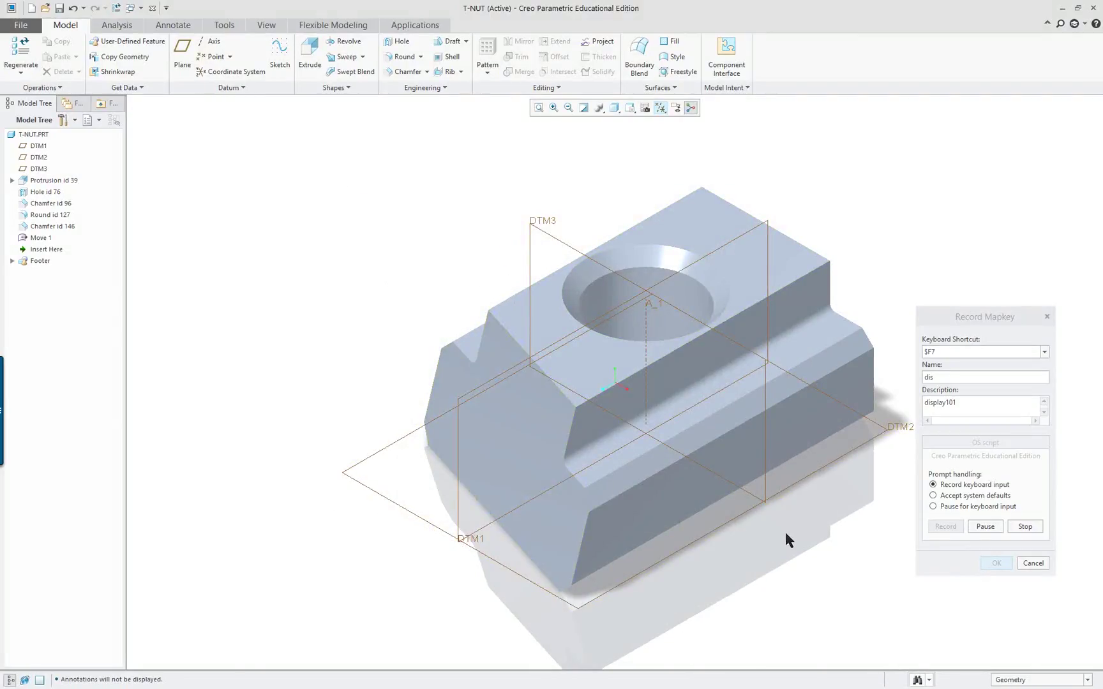
click(287, 37)
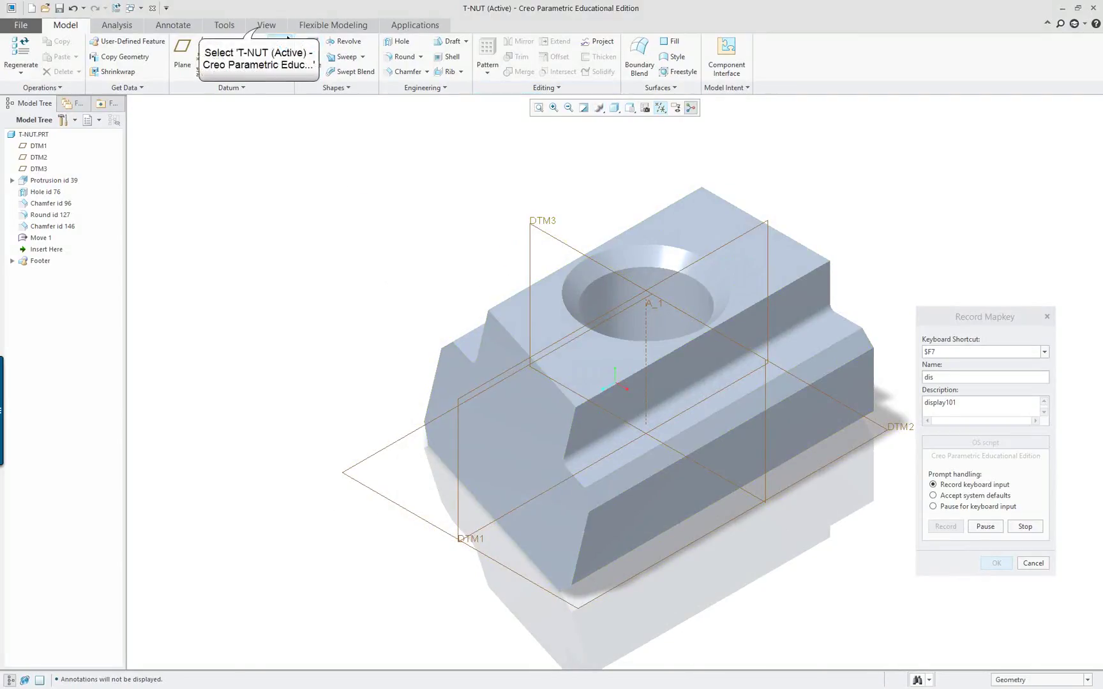
Turn annotation display back on and return the T-nut to standard orientation with Ctrl+D
click(587, 48)
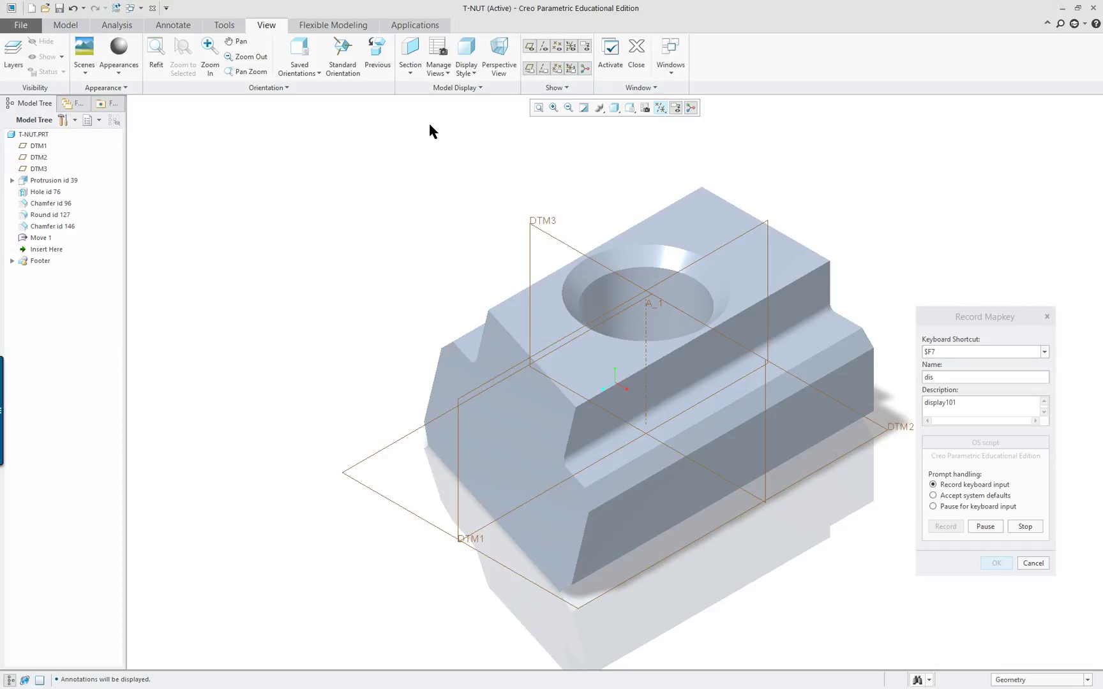
scroll(640, 364, down, 4)
middle_drag(805, 360, 728, 445)
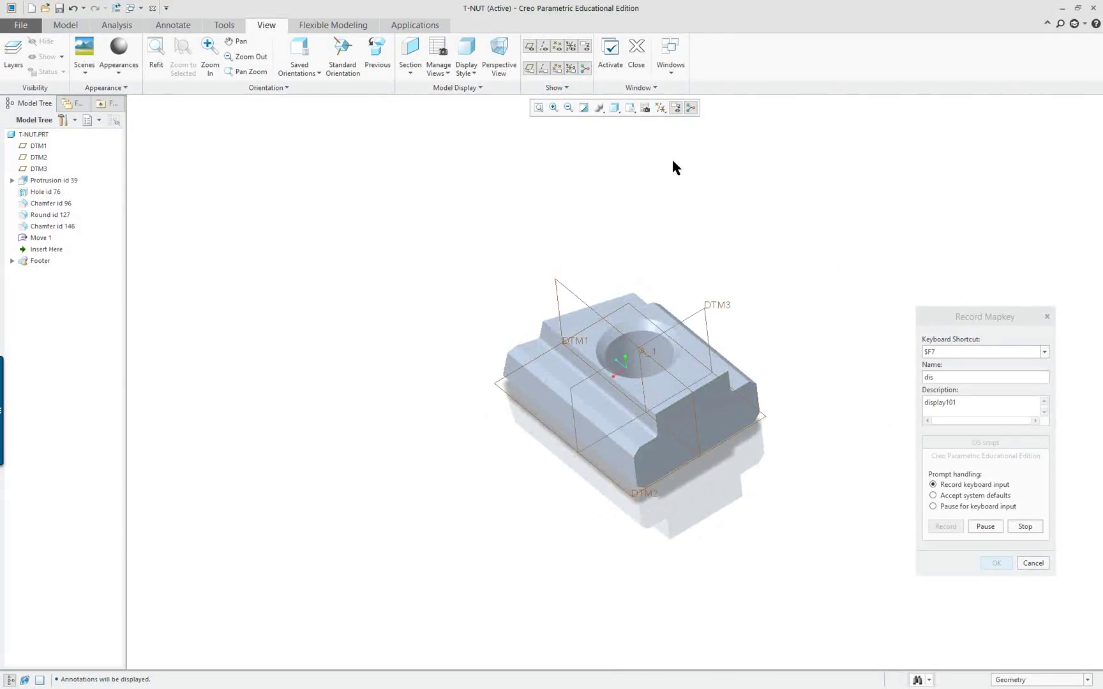
key(ctrl+d)
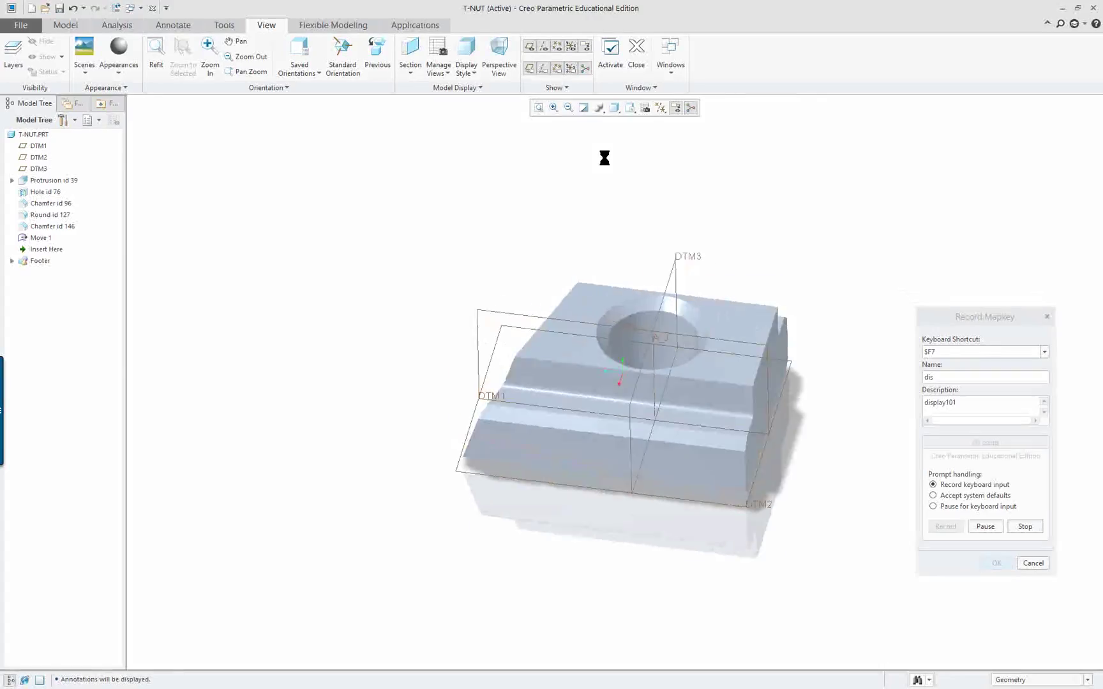
Stop recording and save the F7 mapkey 'dis'
click(1024, 526)
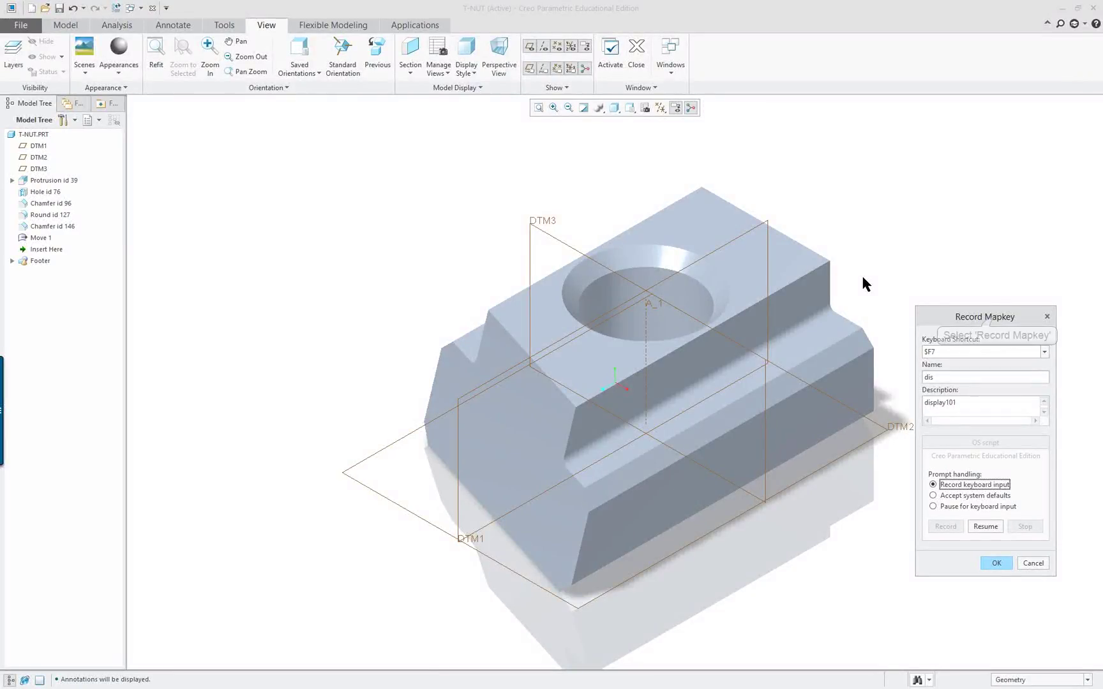
drag(999, 320, 994, 230)
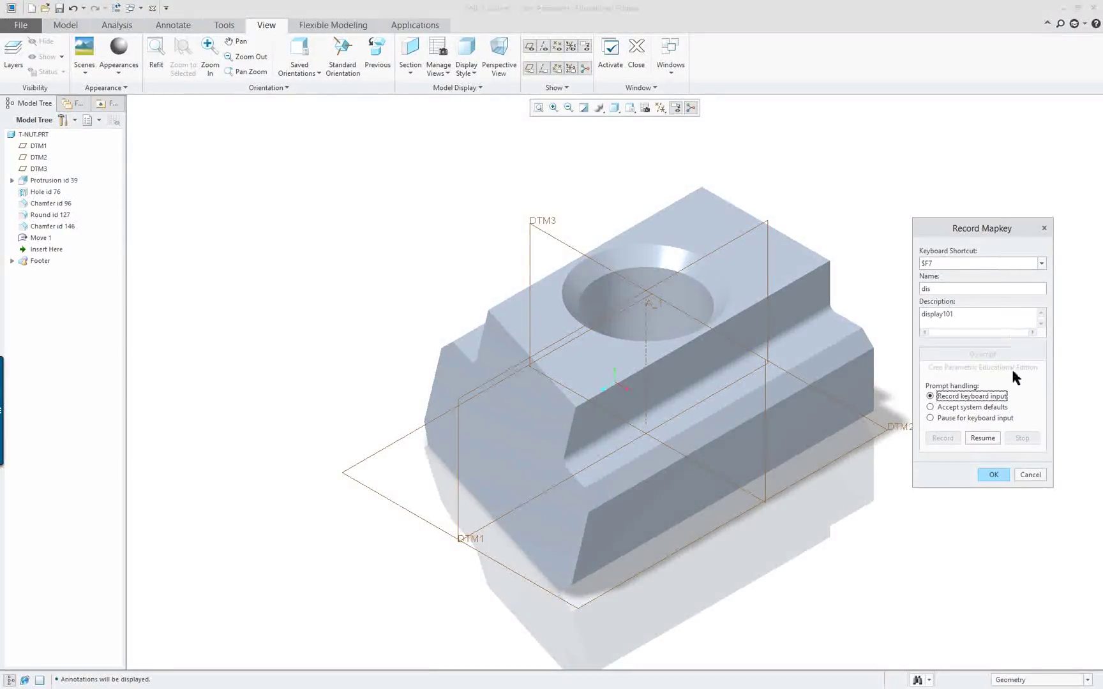
click(1001, 475)
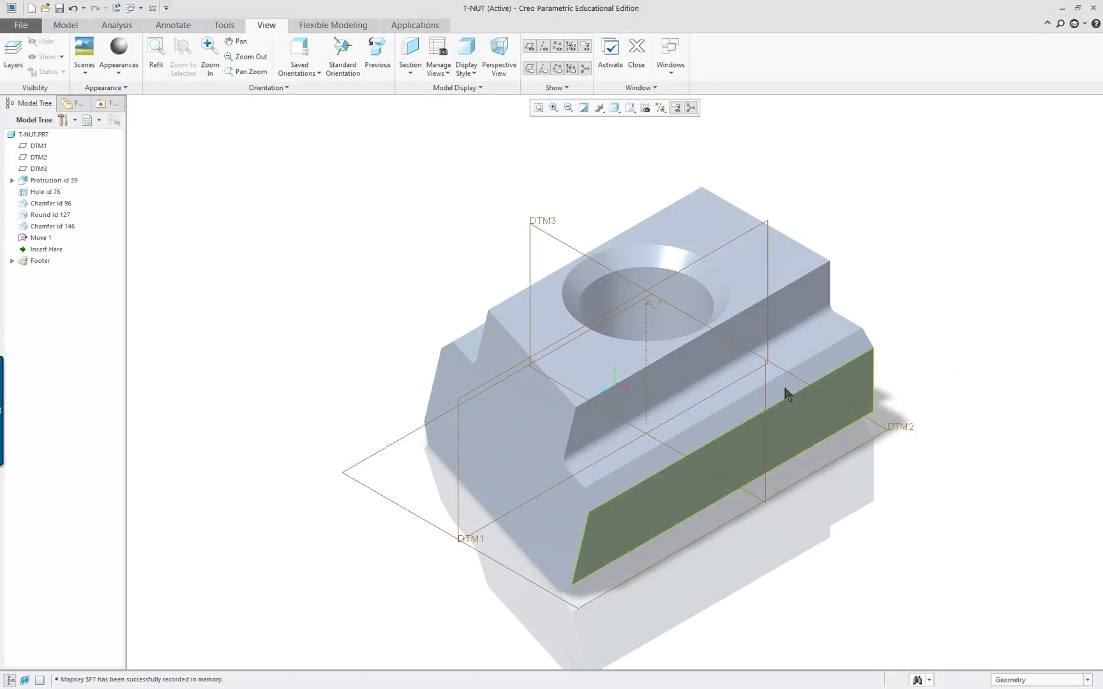
click(21, 26)
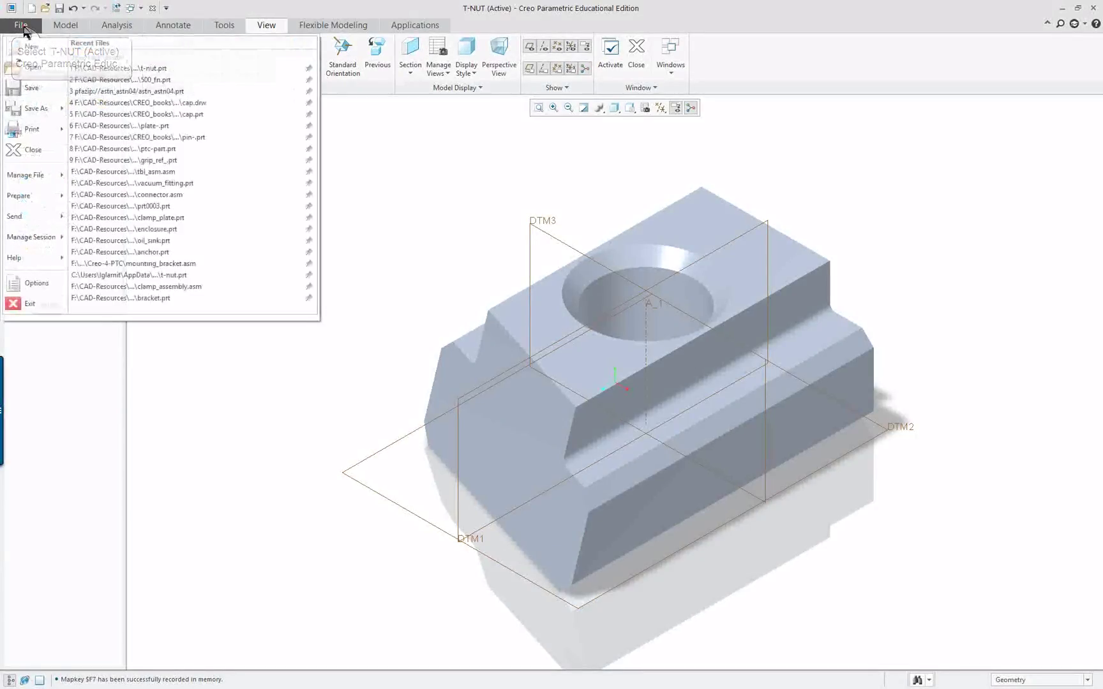
In ribbon customization, filter the command list to Mapkeys and select the dis mapkey
click(39, 420)
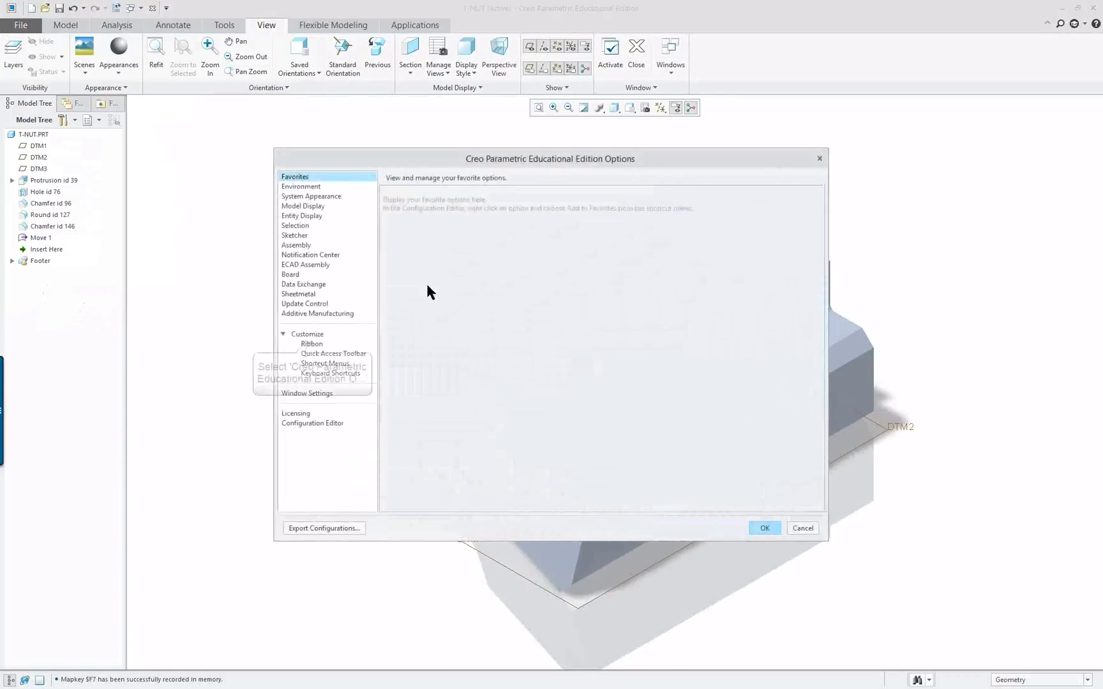
click(312, 344)
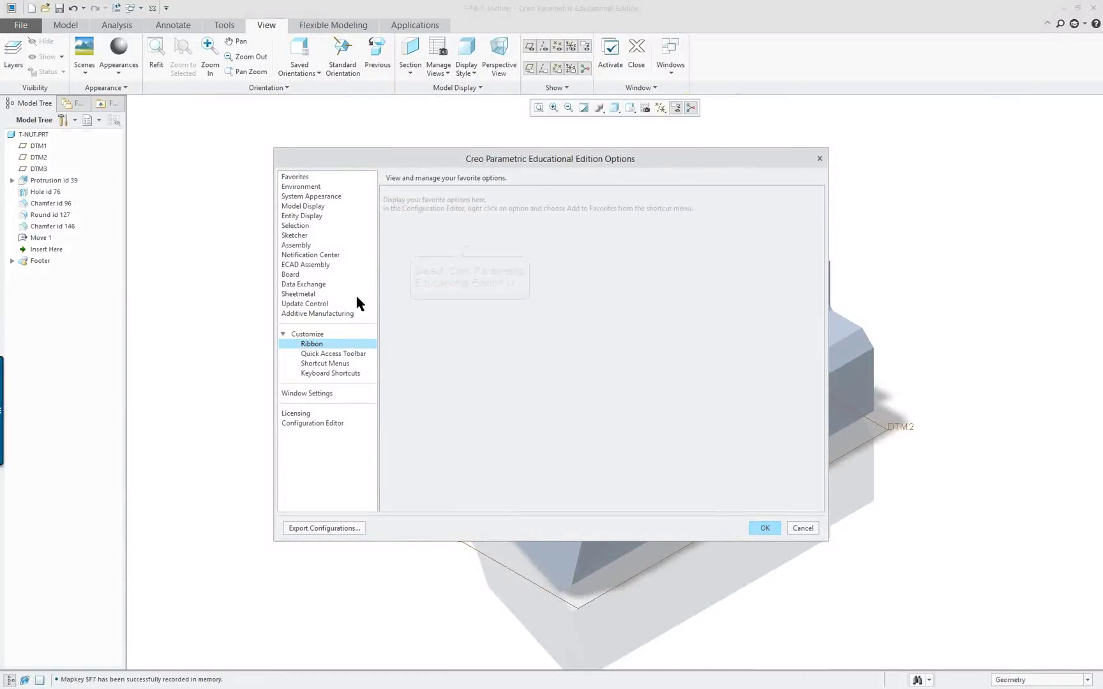
click(469, 248)
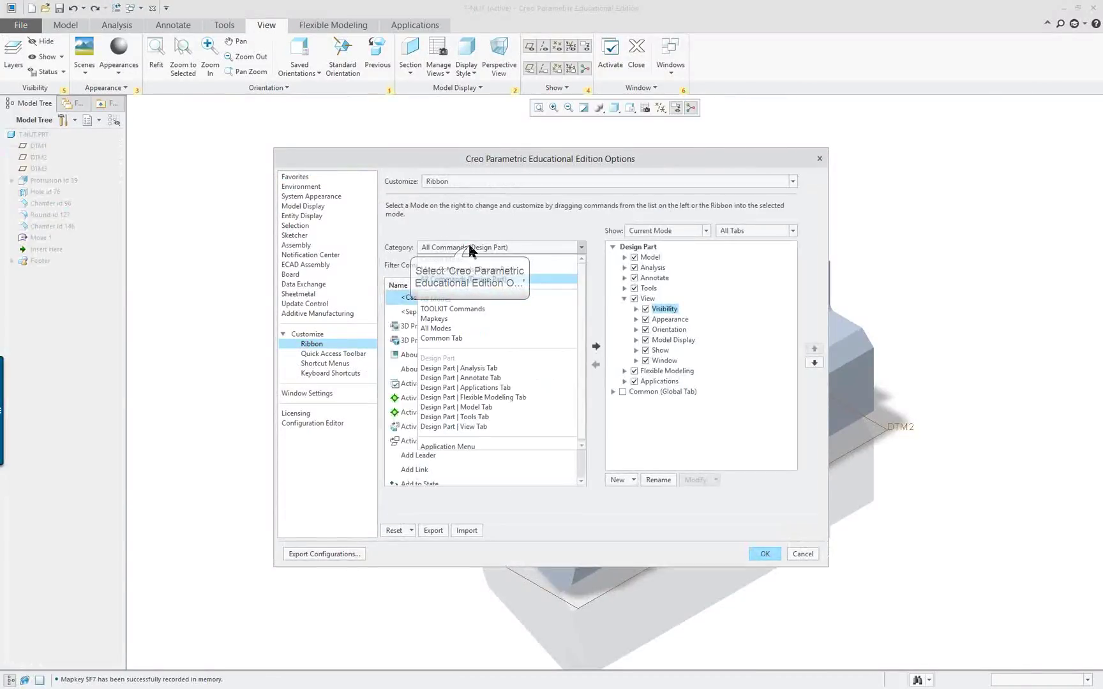
click(444, 319)
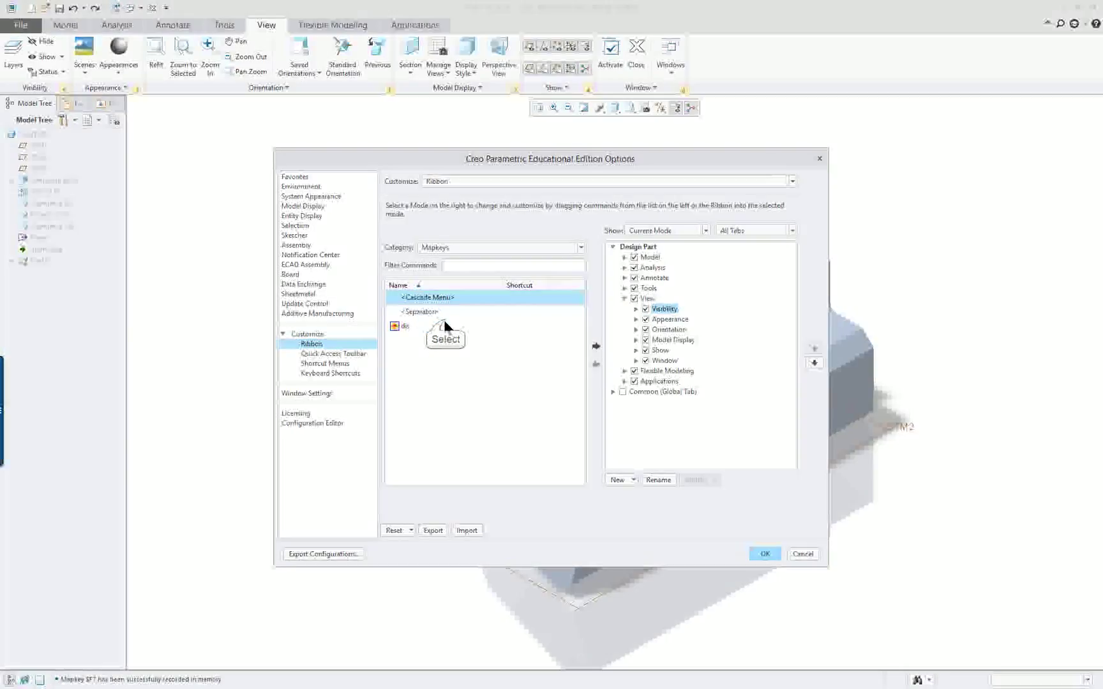
click(399, 326)
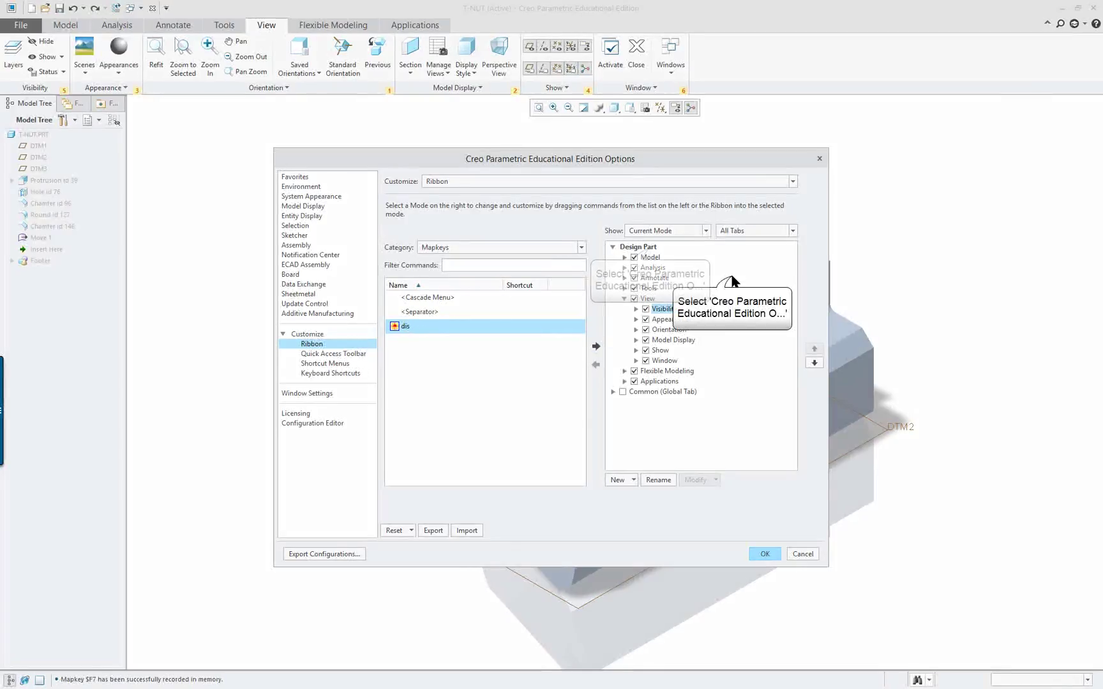
Add a new custom tab to the Design Part ribbon and rename its group to 'display'
click(652, 247)
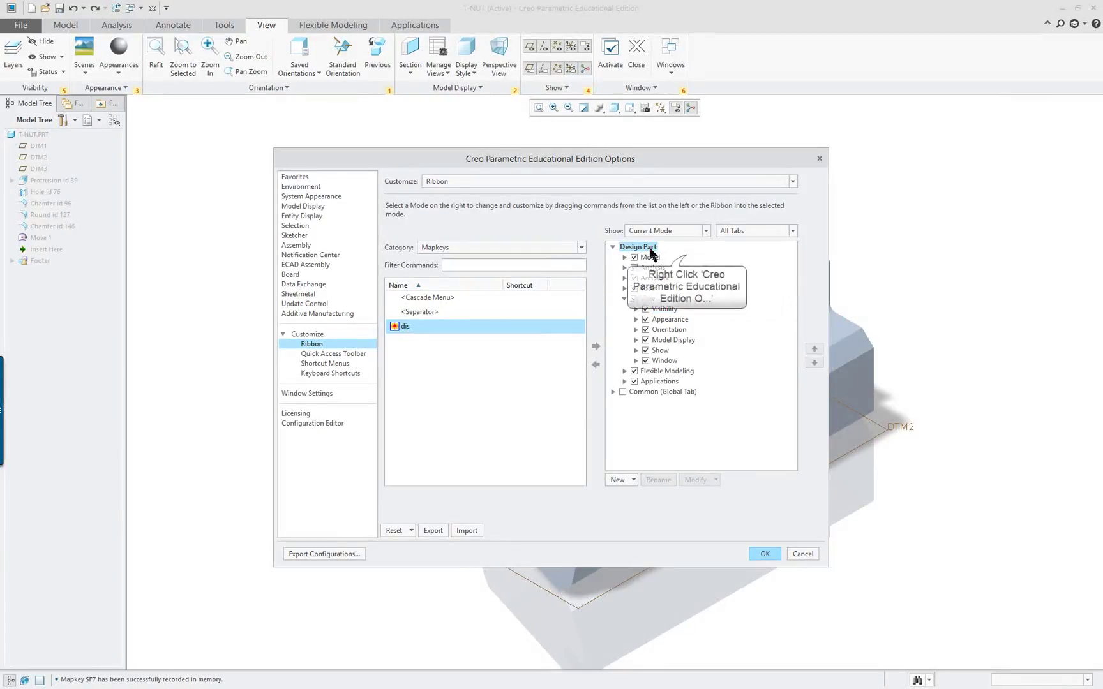
right_click(683, 259)
click(727, 263)
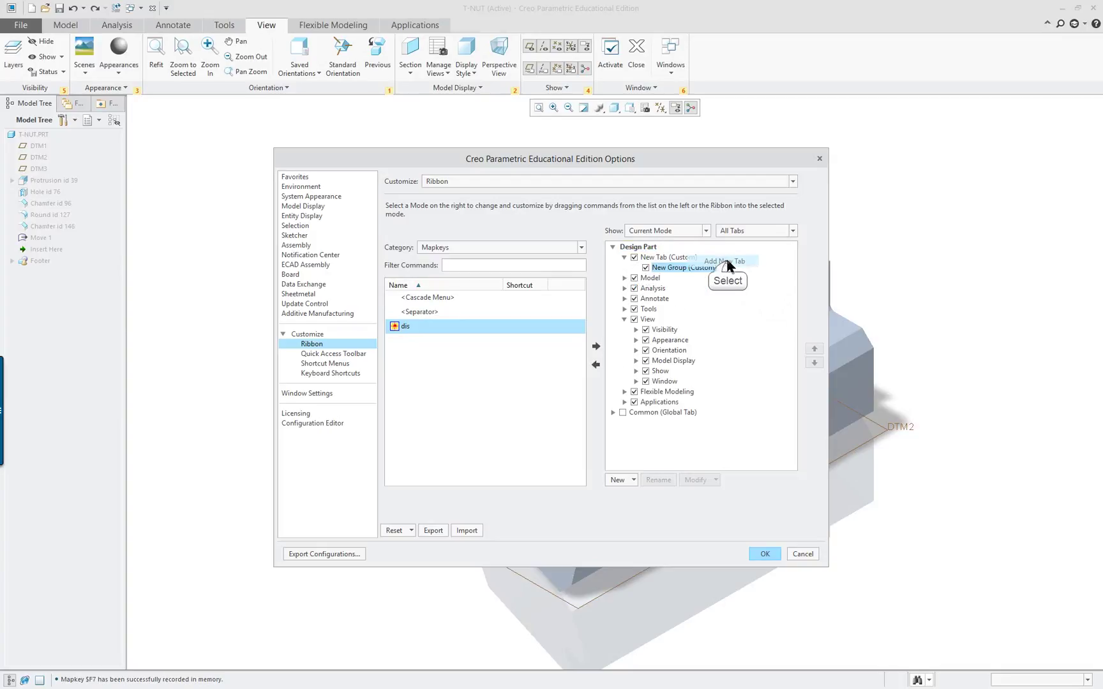
right_click(696, 269)
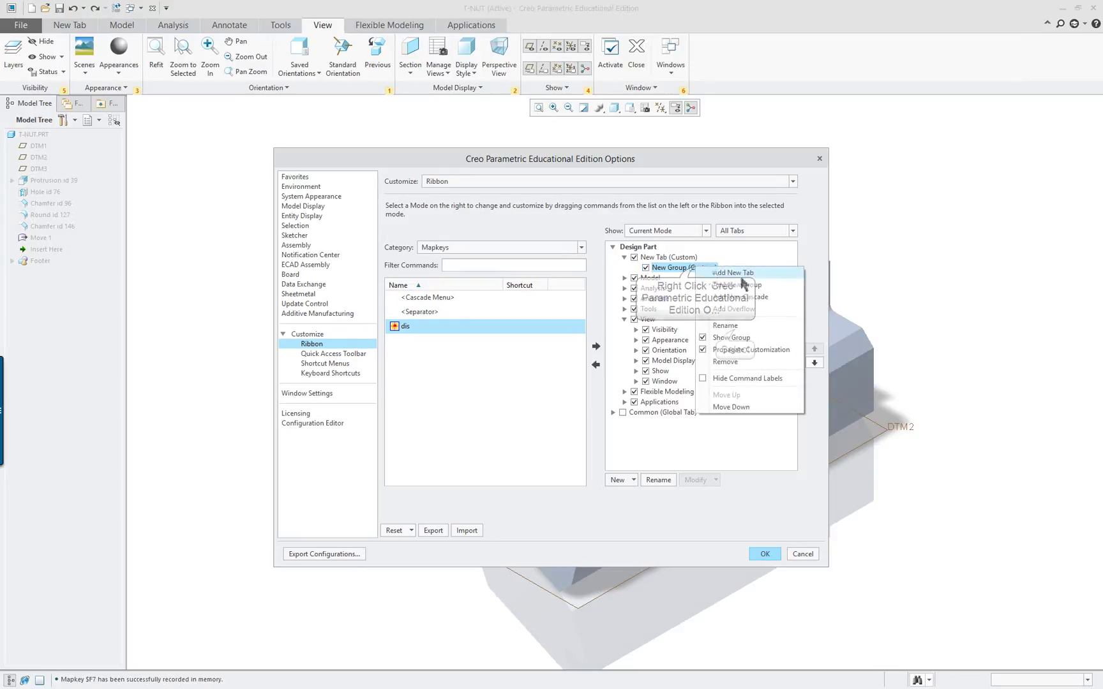
click(734, 322)
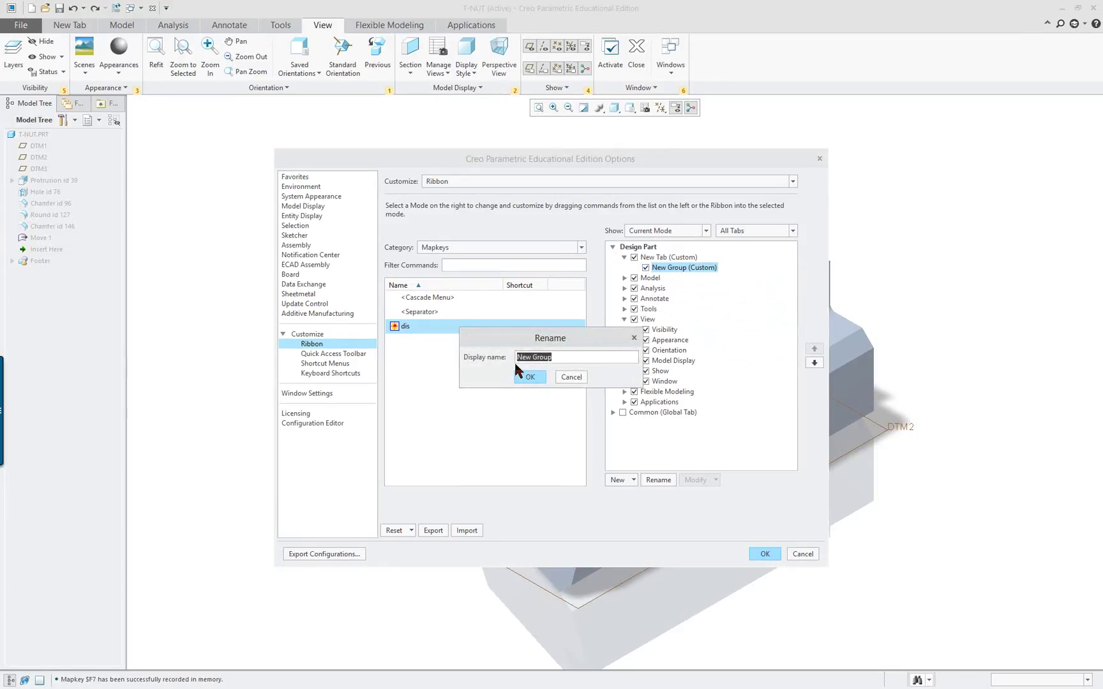
text(disp)
text(lay)
click(530, 377)
click(663, 259)
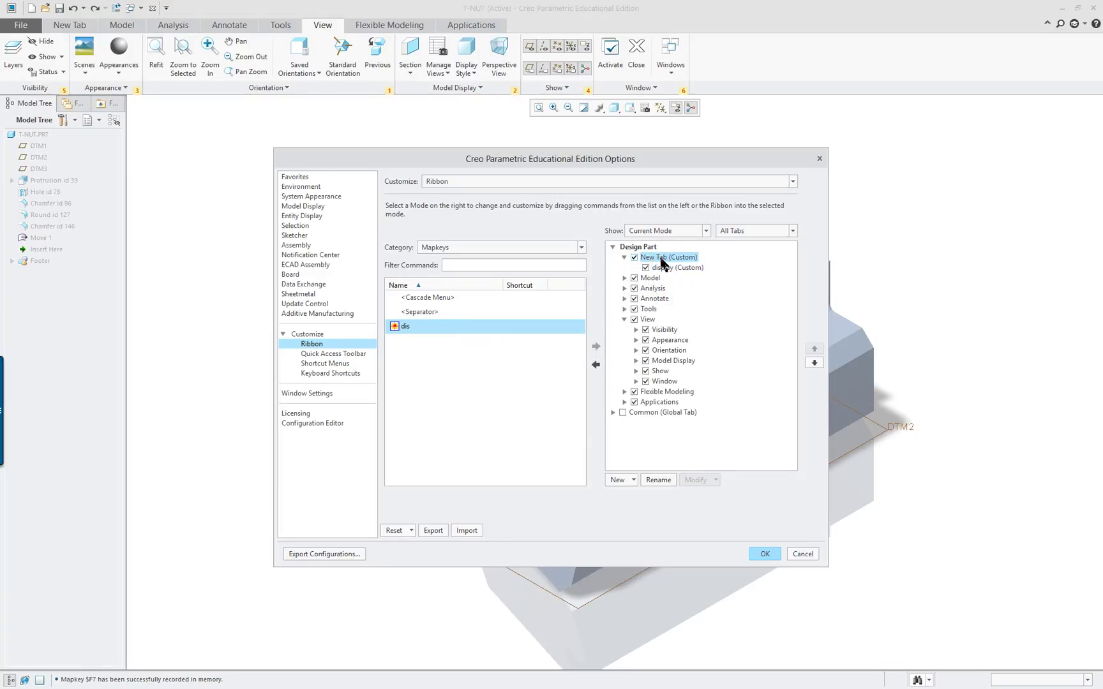
Move the dis mapkey into the display (Custom) group and rename New Tab to 'displaying'
click(672, 270)
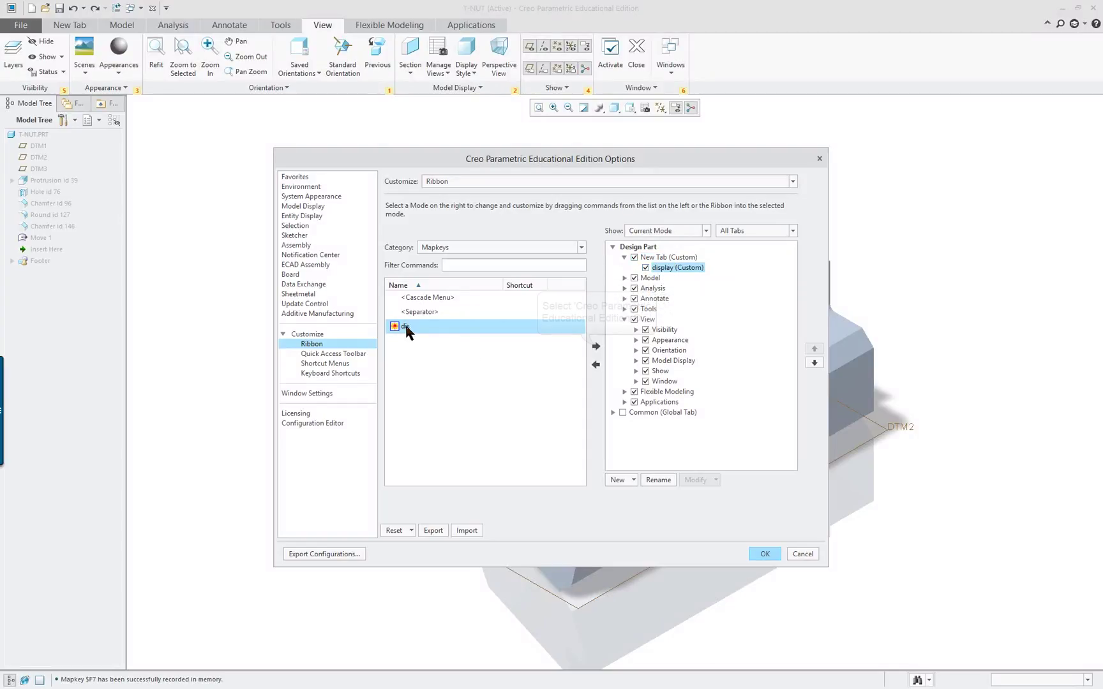
click(596, 346)
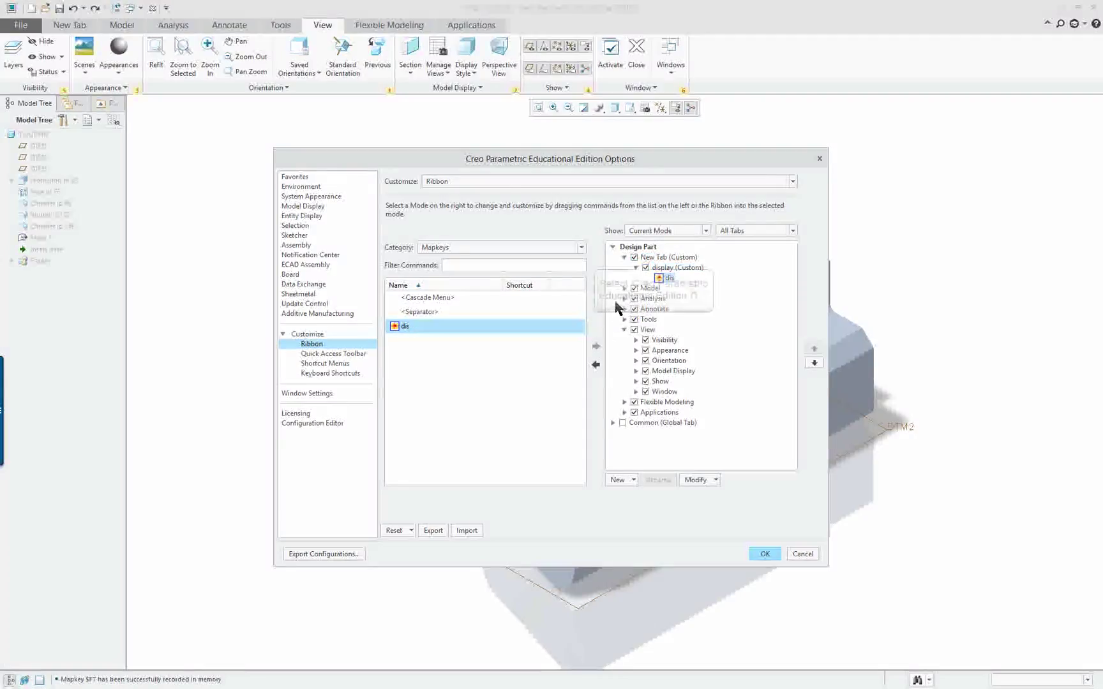
right_click(655, 258)
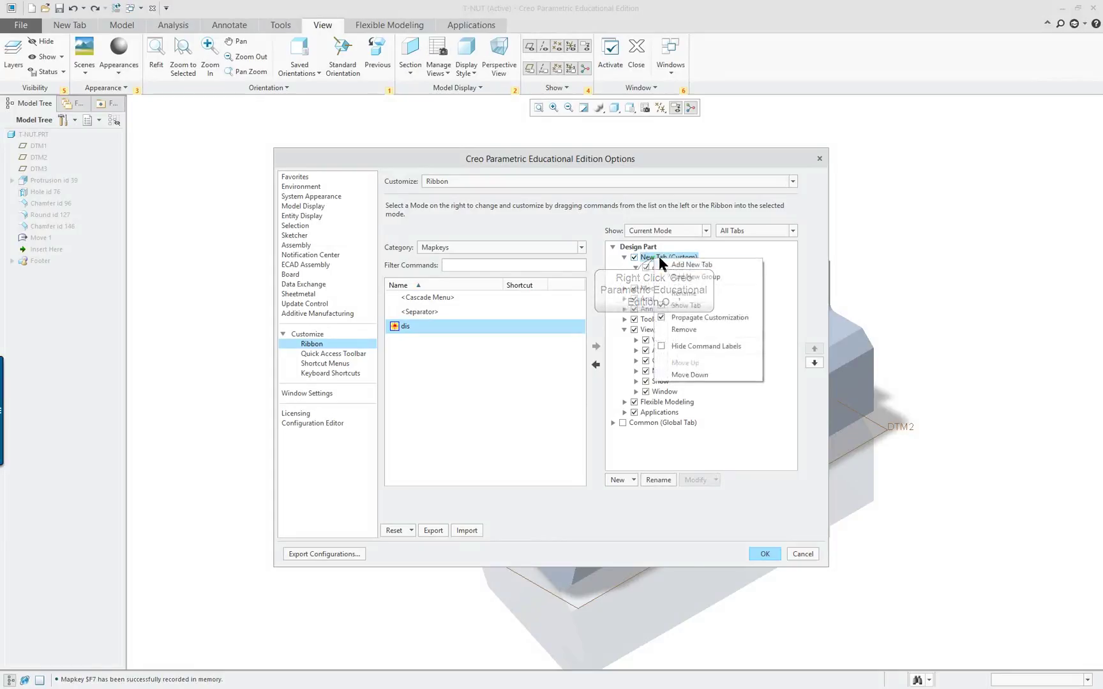
click(684, 294)
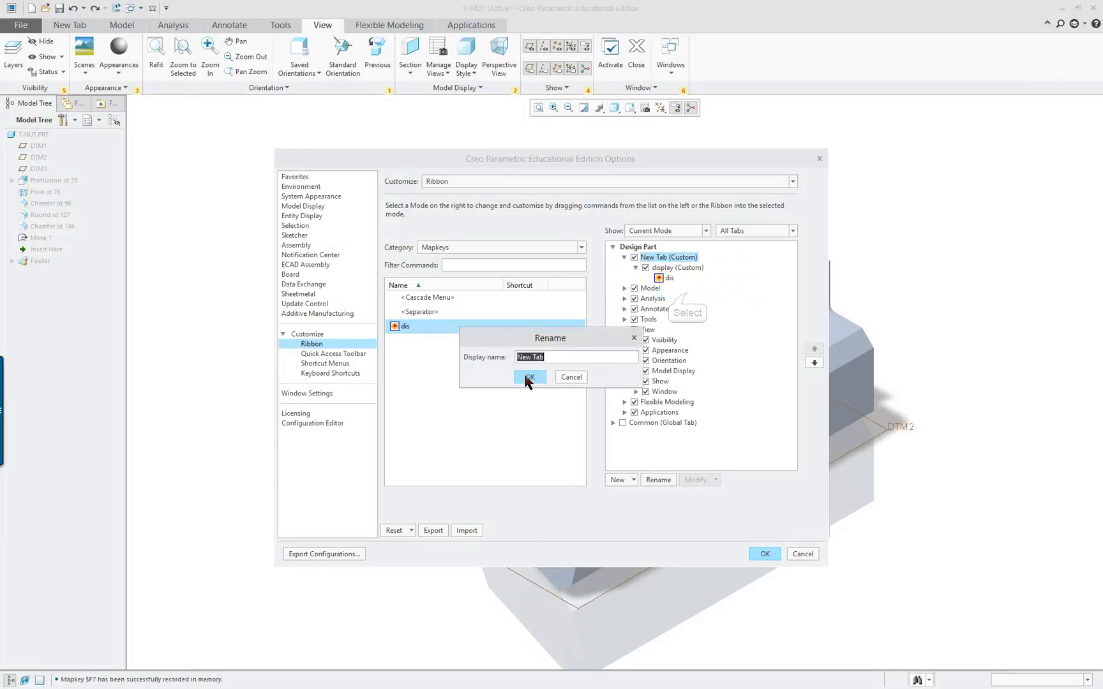
text(displaing)
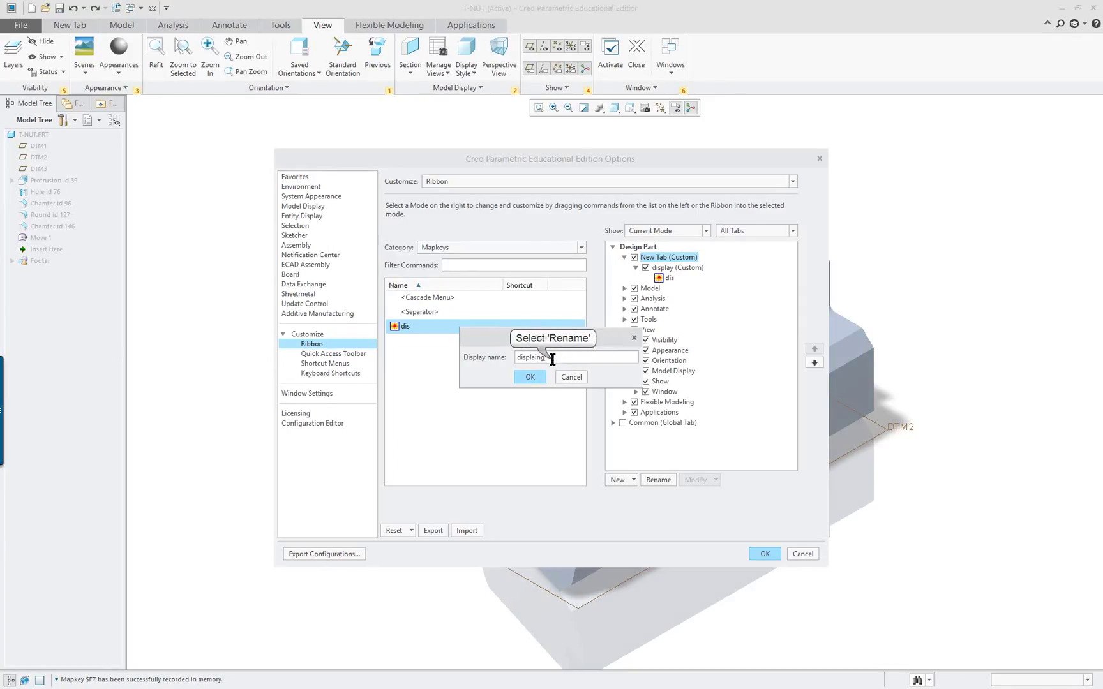
key(BackSpace)
key(BackSpace)
key(BackSpace)
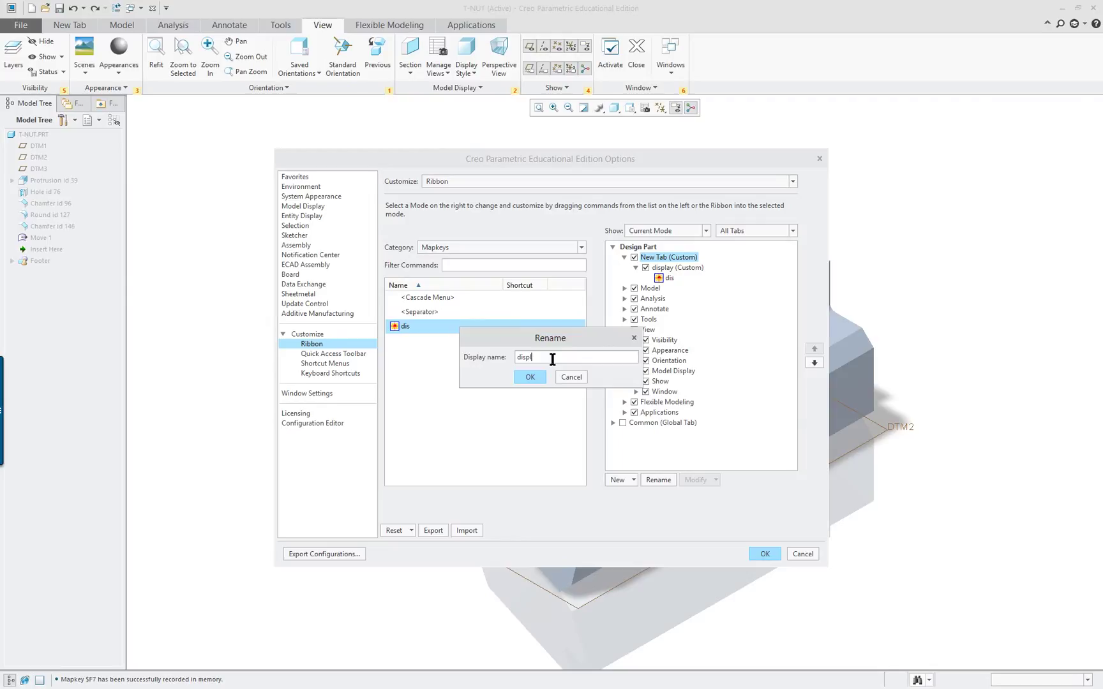
text(ay)
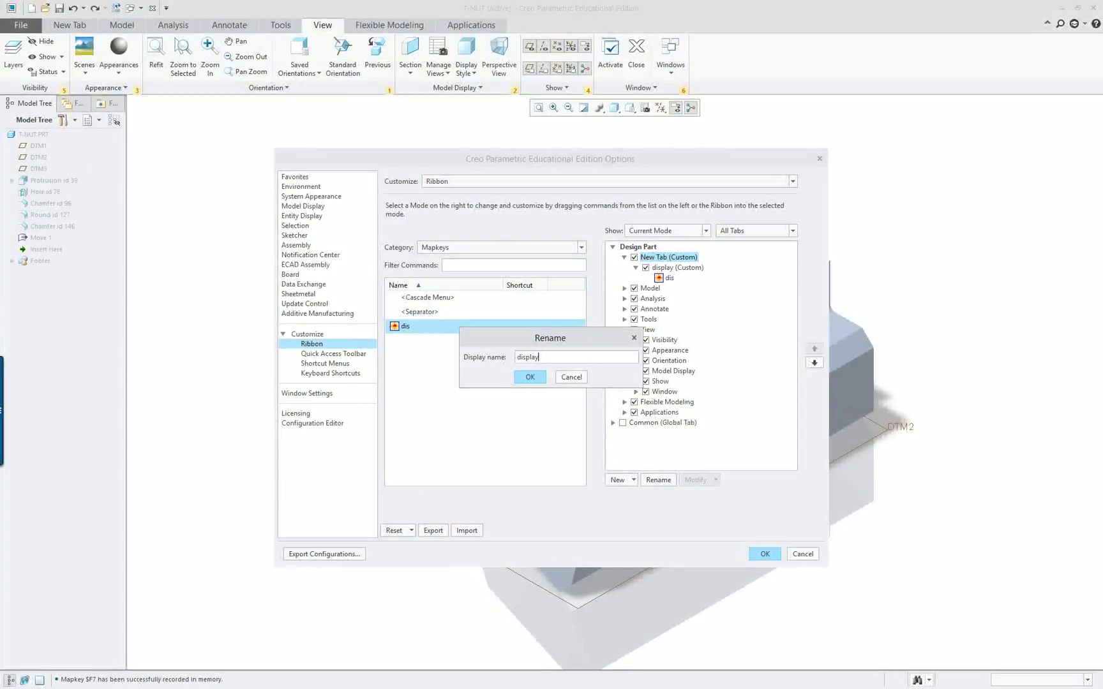
click(538, 379)
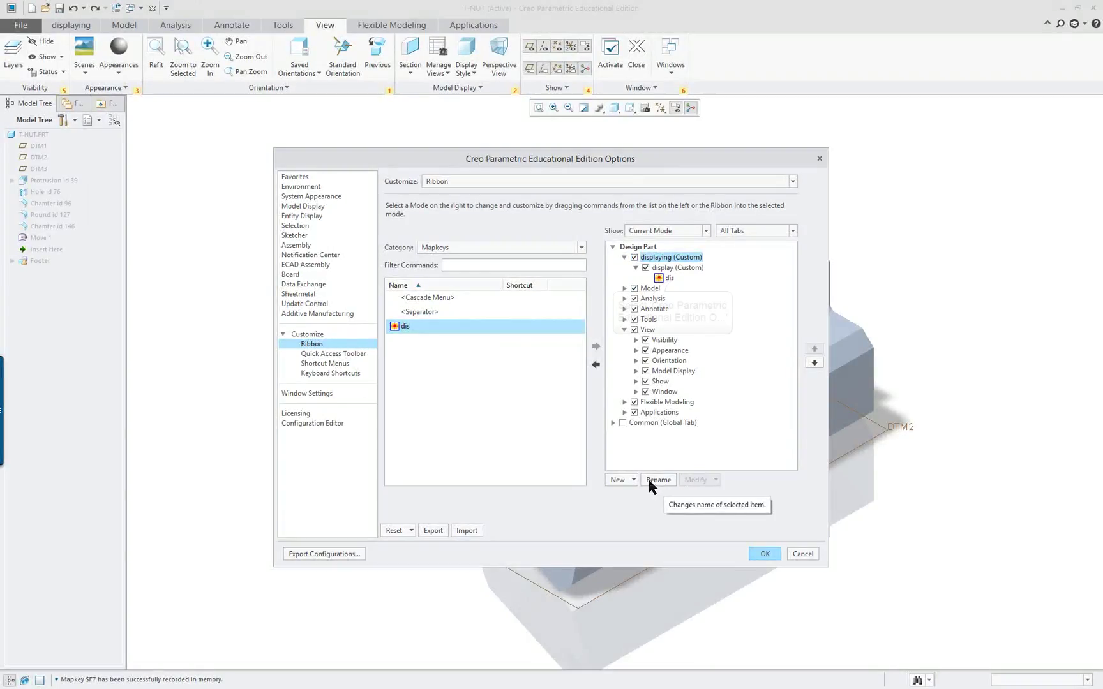
Replace the dis mapkey's button icon with the golden sphere from the existing mapkey icons
click(671, 278)
click(697, 480)
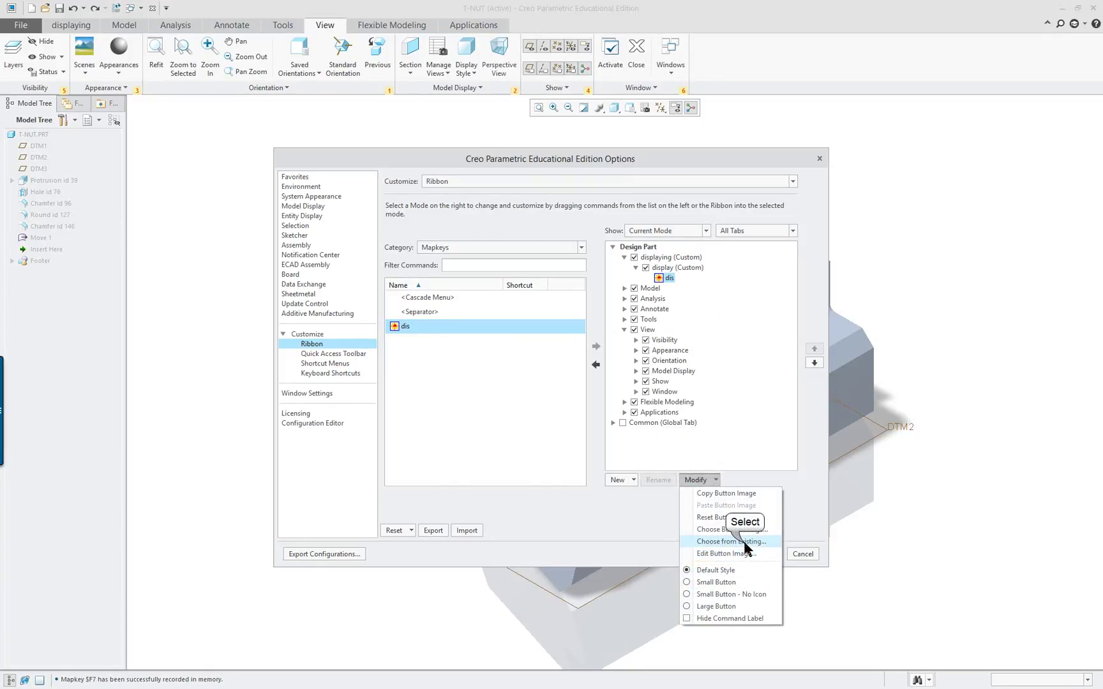
click(740, 542)
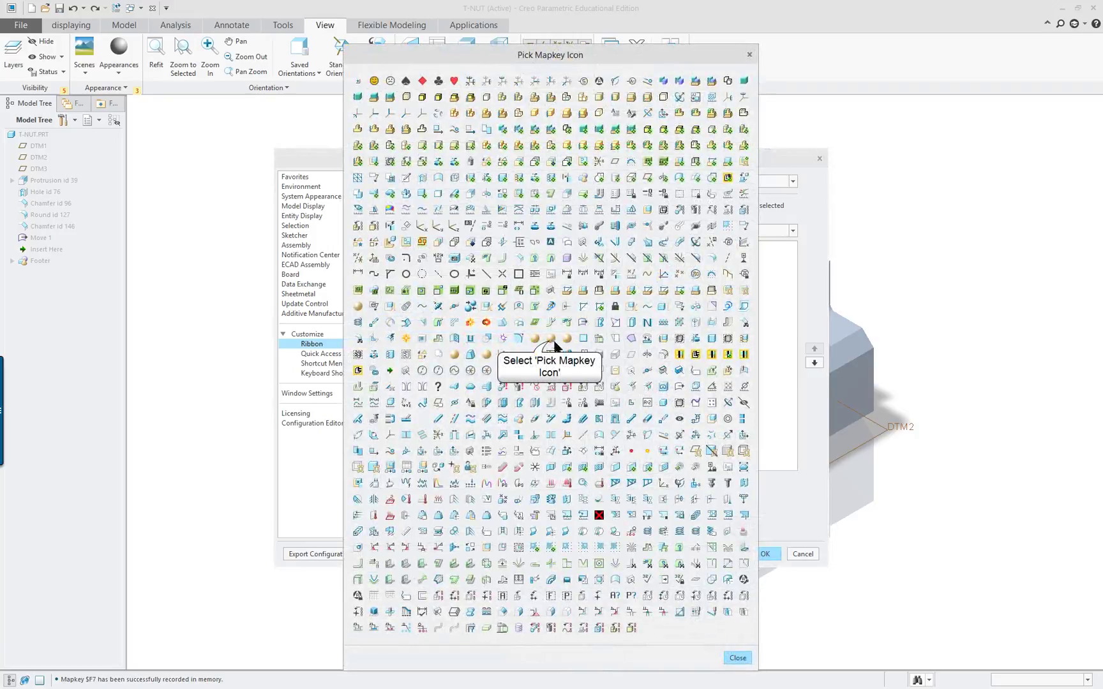
click(549, 341)
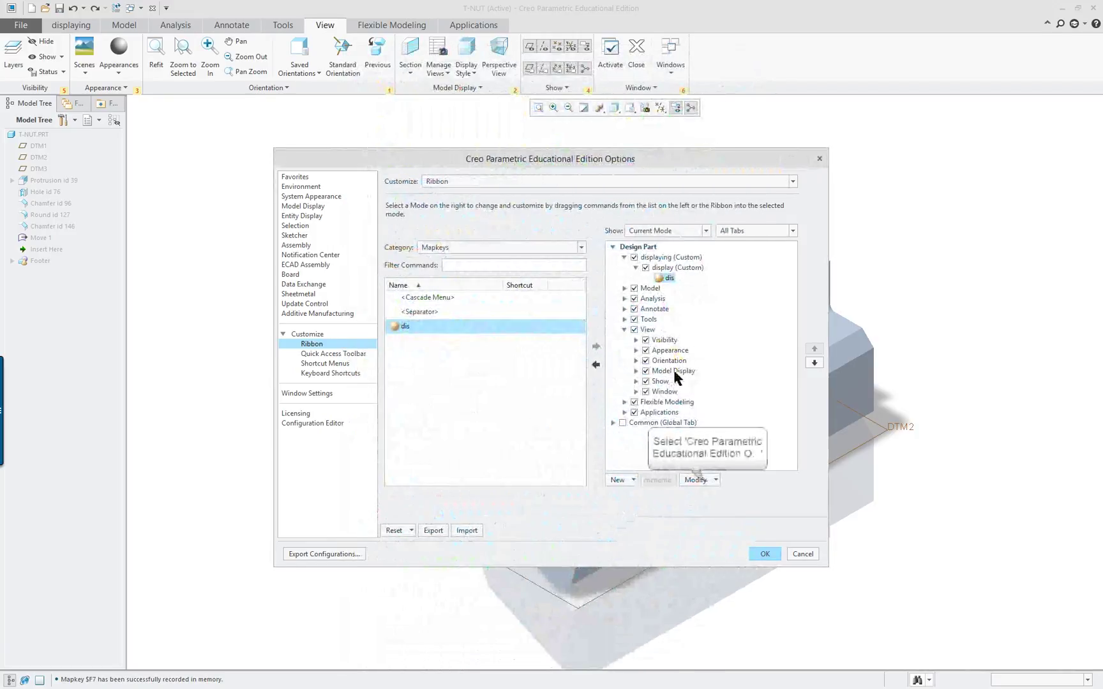
click(708, 484)
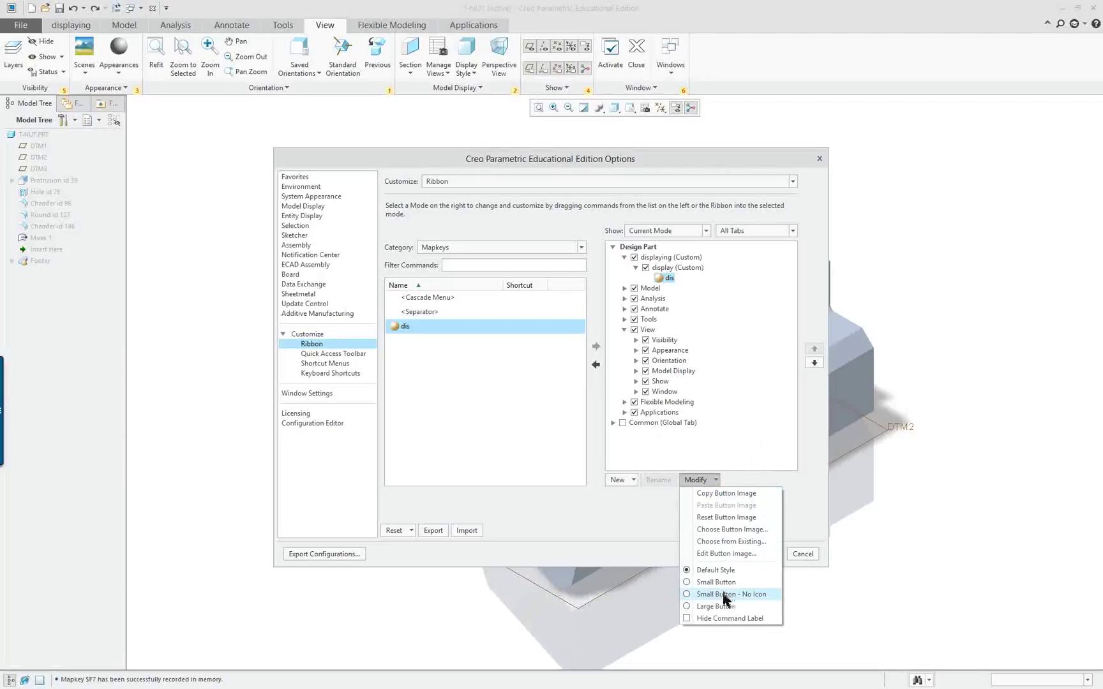
Repaint the dis icon in Button Editor with a red border, curling dark blue stroke and green block
click(734, 554)
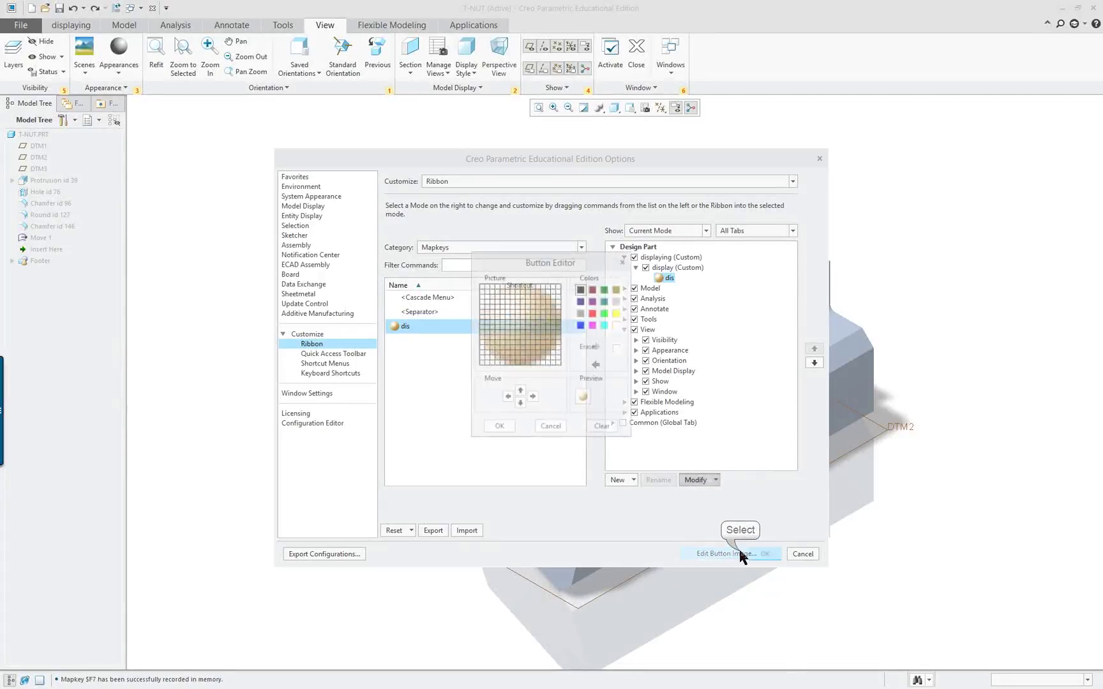
click(593, 313)
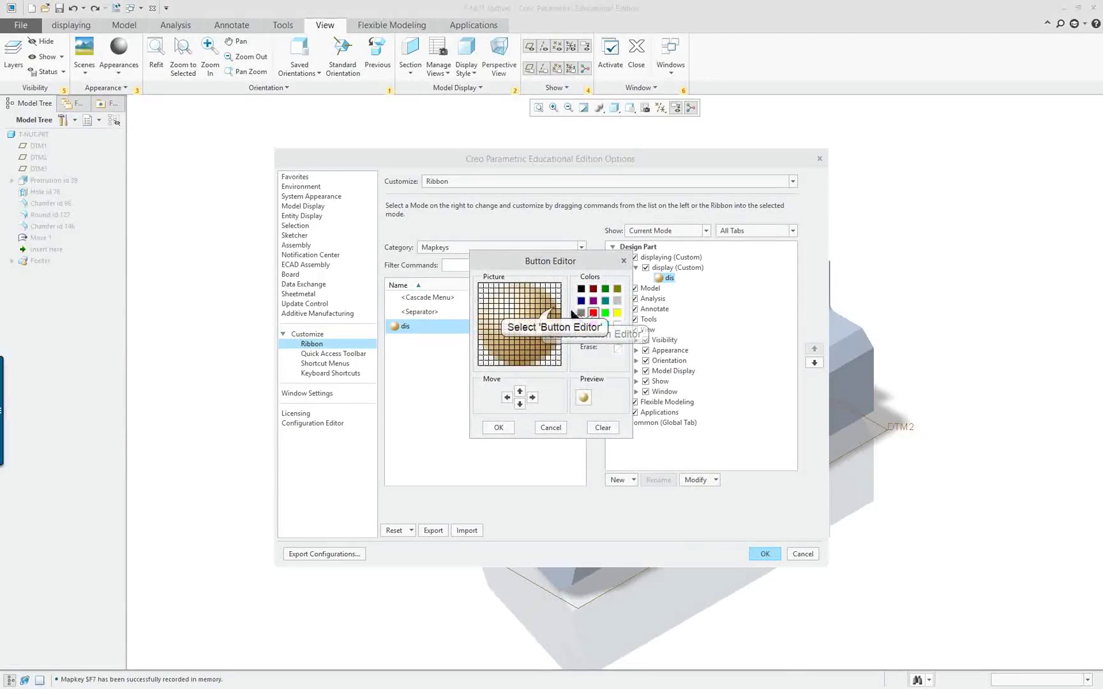
mouse_move(557, 313)
mouse_down()
mouse_move(546, 287)
mouse_move(505, 279)
mouse_move(481, 293)
mouse_move(469, 334)
mouse_move(493, 368)
mouse_move(558, 369)
mouse_move(568, 335)
mouse_move(553, 286)
mouse_move(485, 284)
mouse_move(471, 356)
mouse_move(565, 351)
mouse_move(493, 303)
mouse_up()
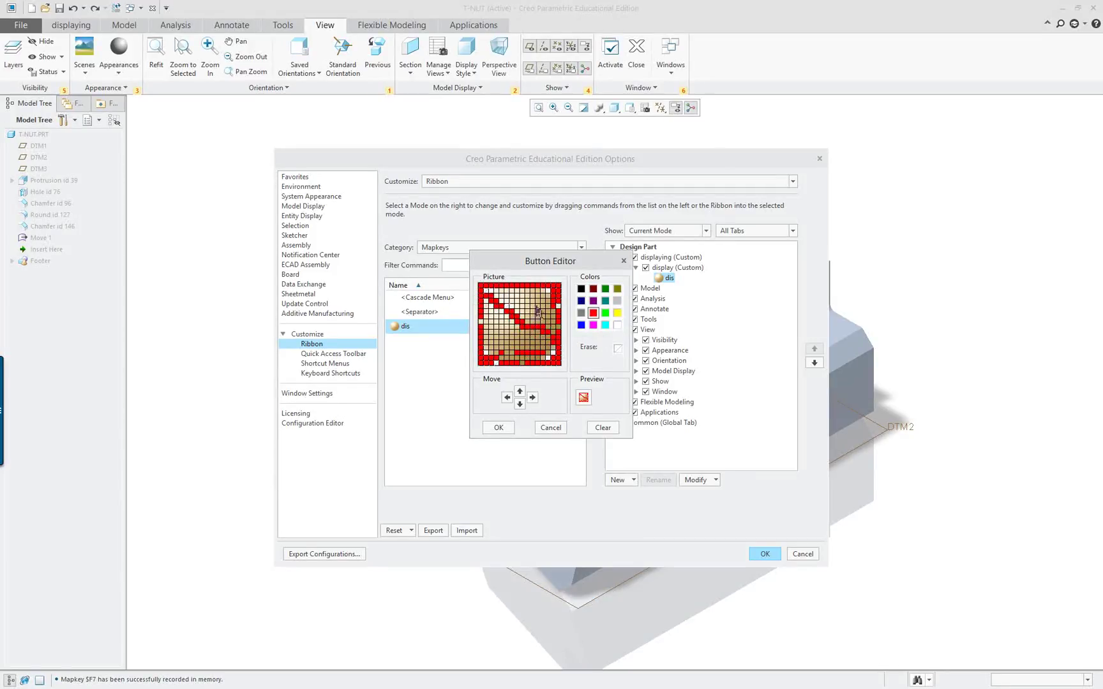
click(581, 301)
click(543, 301)
mouse_move(543, 306)
mouse_down()
mouse_move(502, 304)
mouse_move(495, 317)
mouse_move(544, 329)
mouse_move(494, 333)
mouse_move(495, 345)
mouse_move(535, 351)
mouse_up()
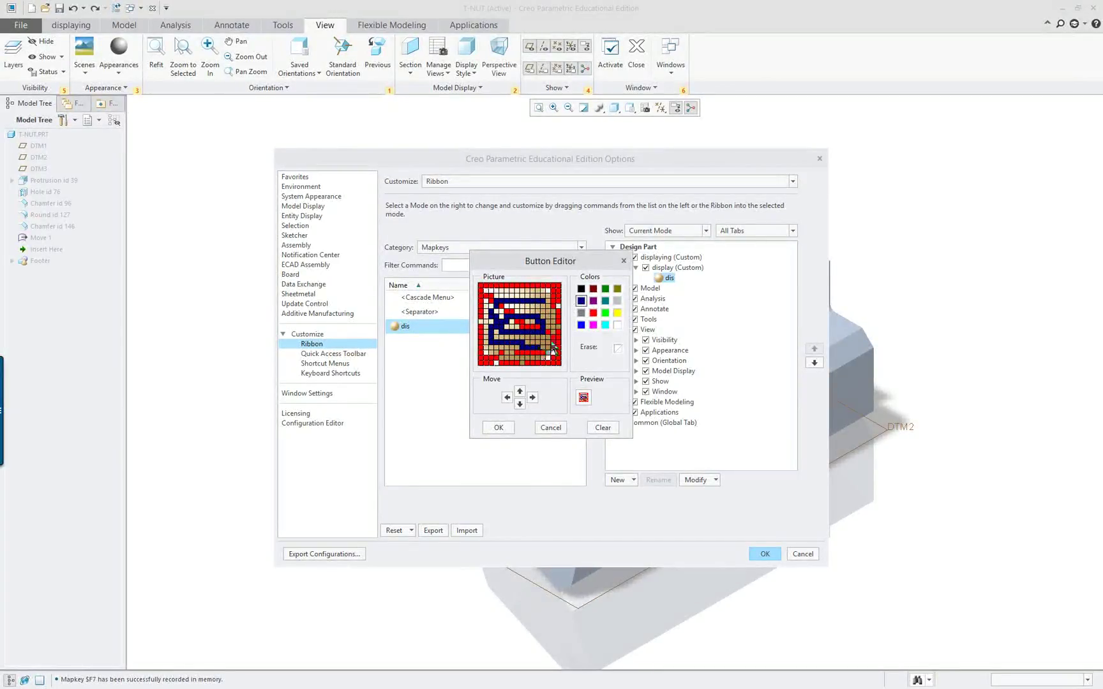
click(605, 313)
click(527, 315)
mouse_move(528, 315)
mouse_down()
mouse_move(510, 319)
mouse_move(522, 330)
mouse_up()
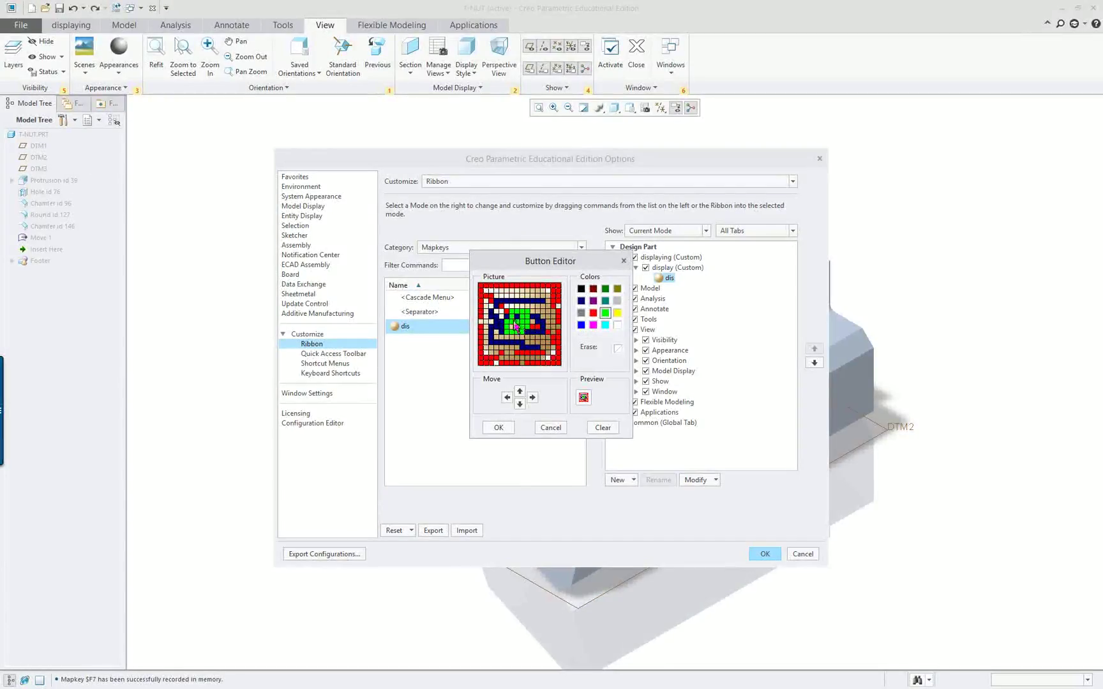
click(499, 428)
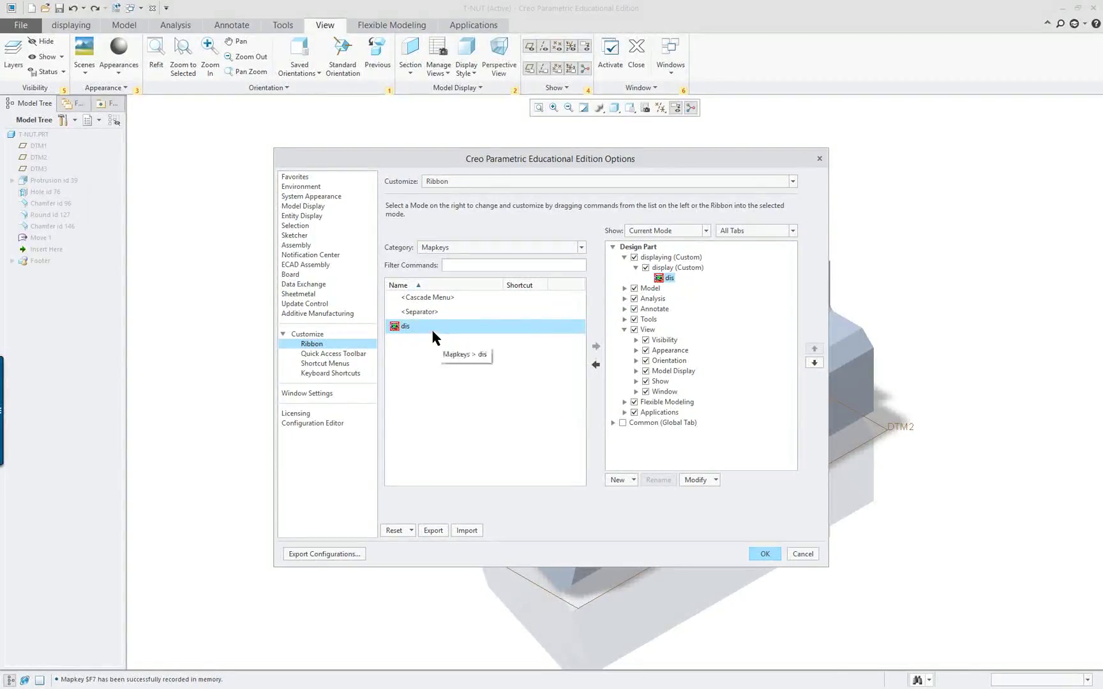
Put dis on the Quick Access Toolbar and in the Primary shortcut menu above Open Generic
click(345, 355)
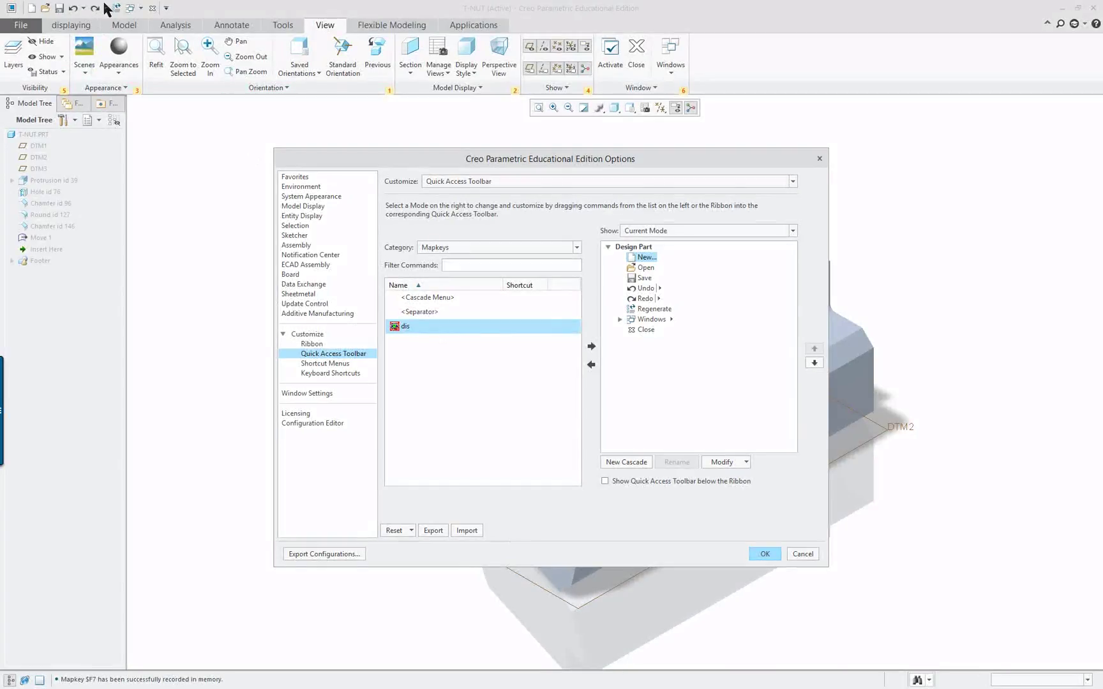
click(591, 346)
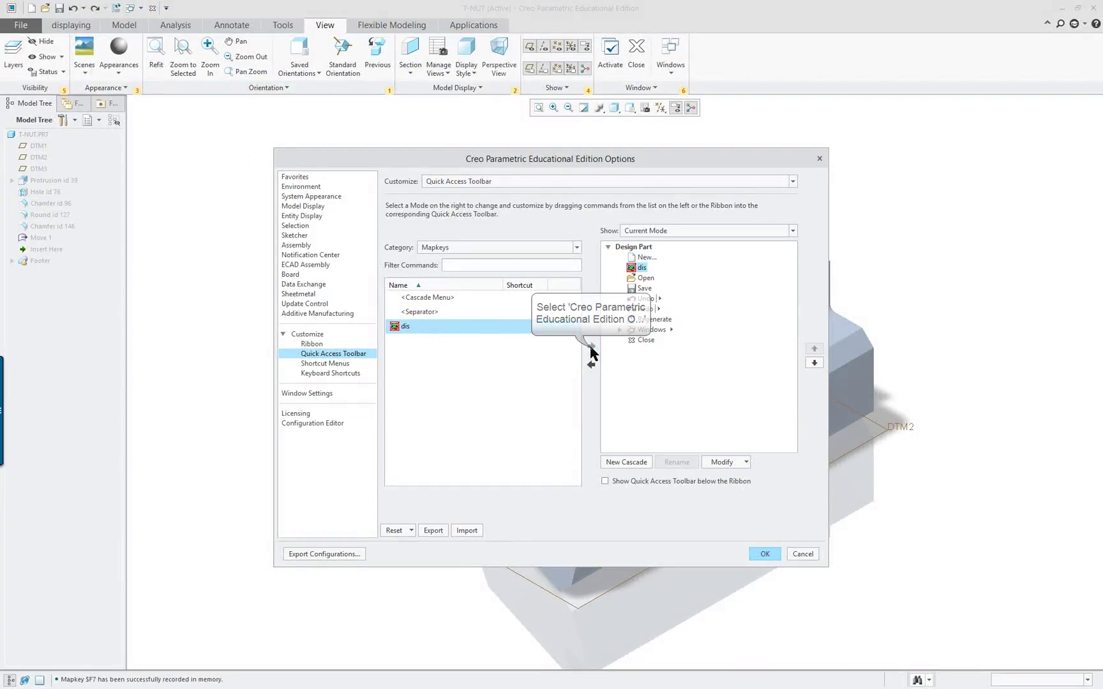
click(329, 366)
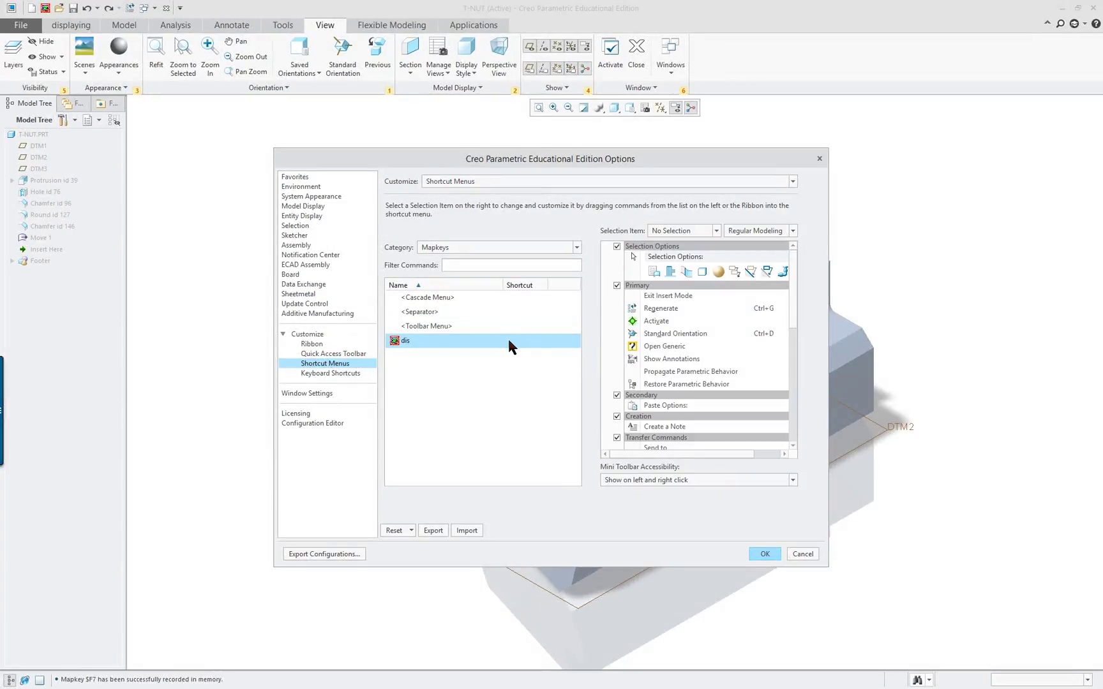
drag(536, 345, 664, 346)
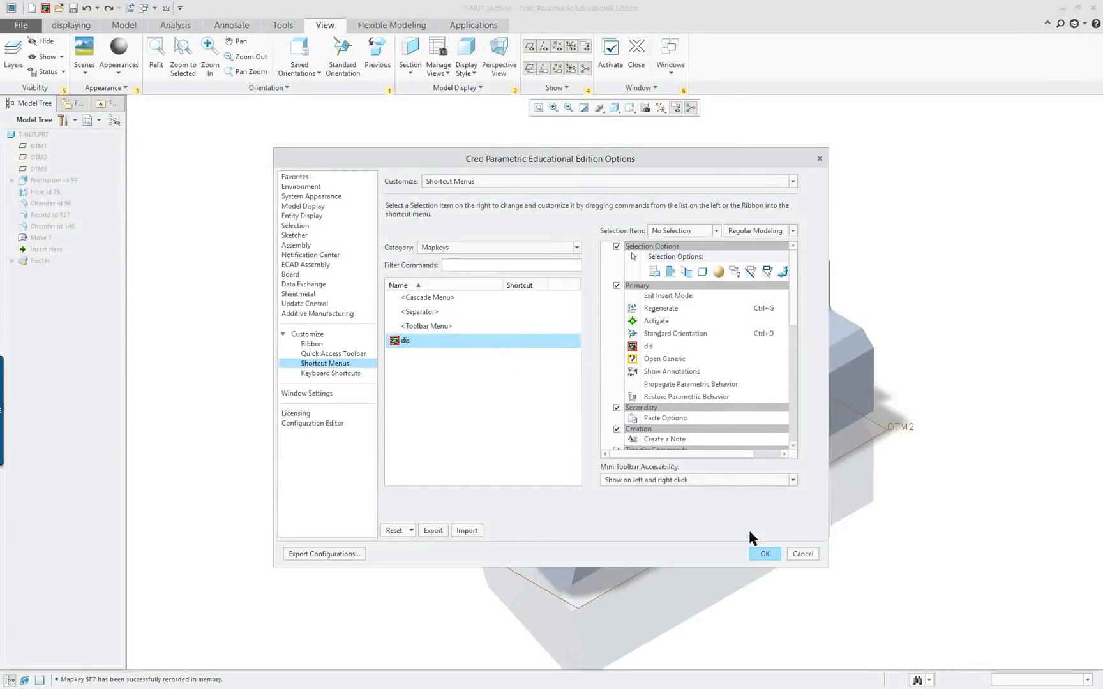